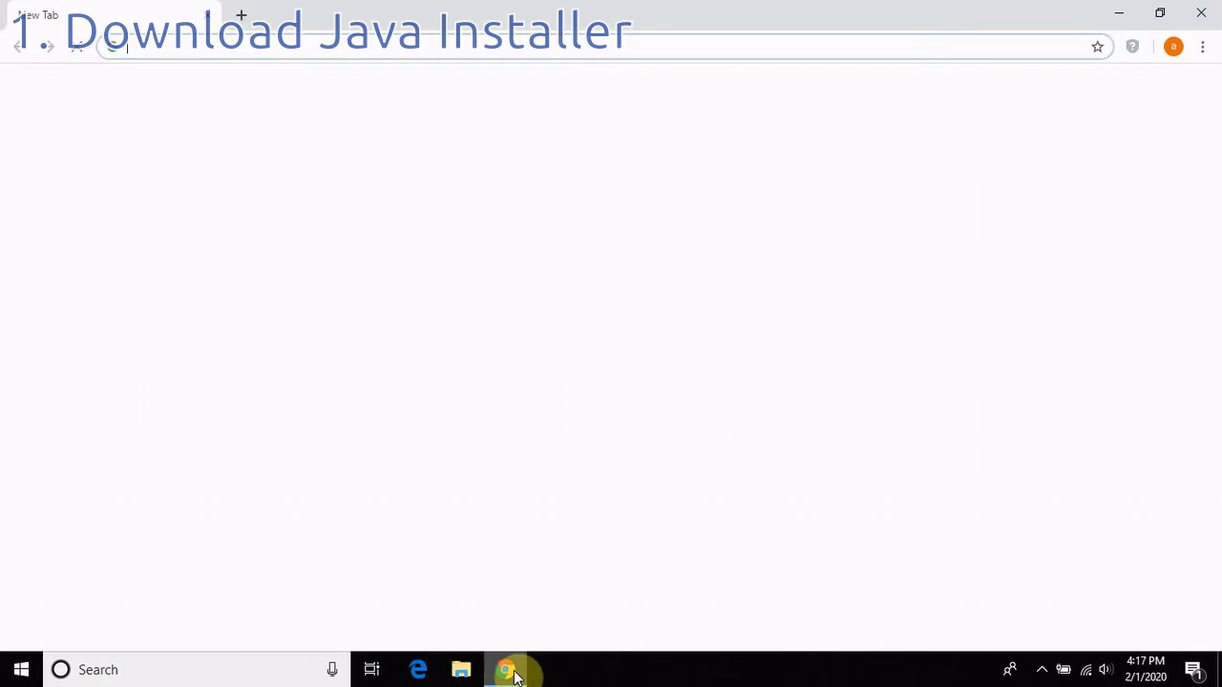
Search Google for "java lts" and open the Oracle Java SE Support Roadmap page
click(570, 342)
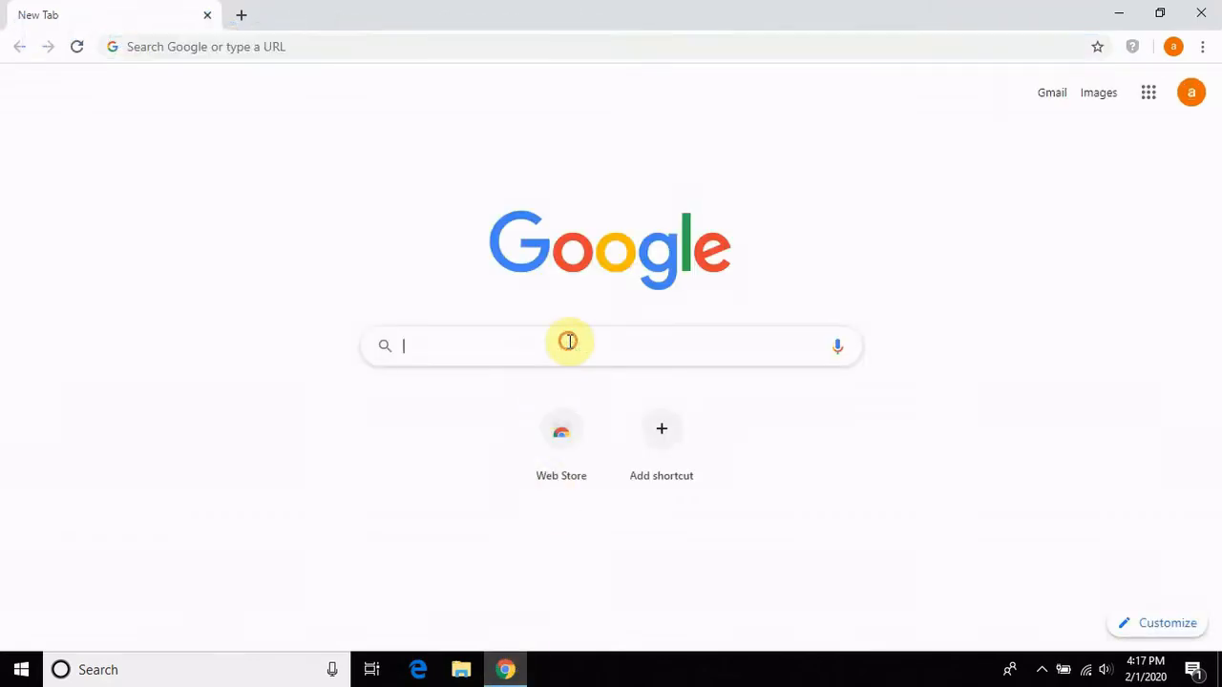
text(java)
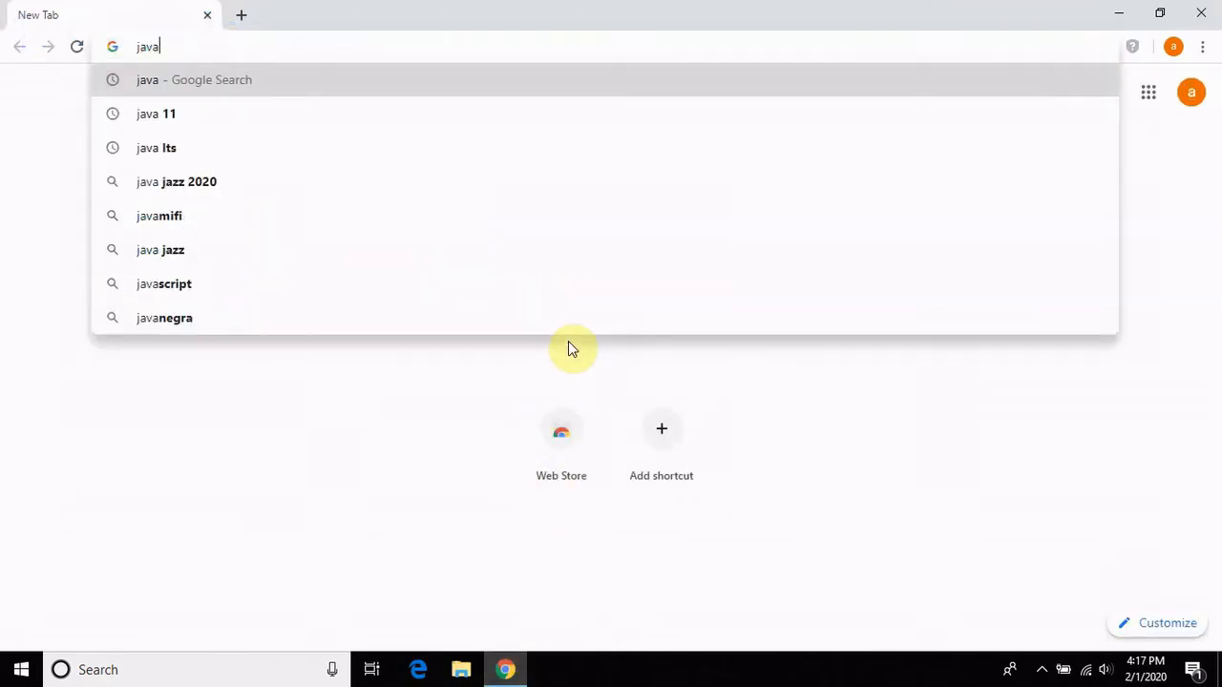
text( lts)
key(Return)
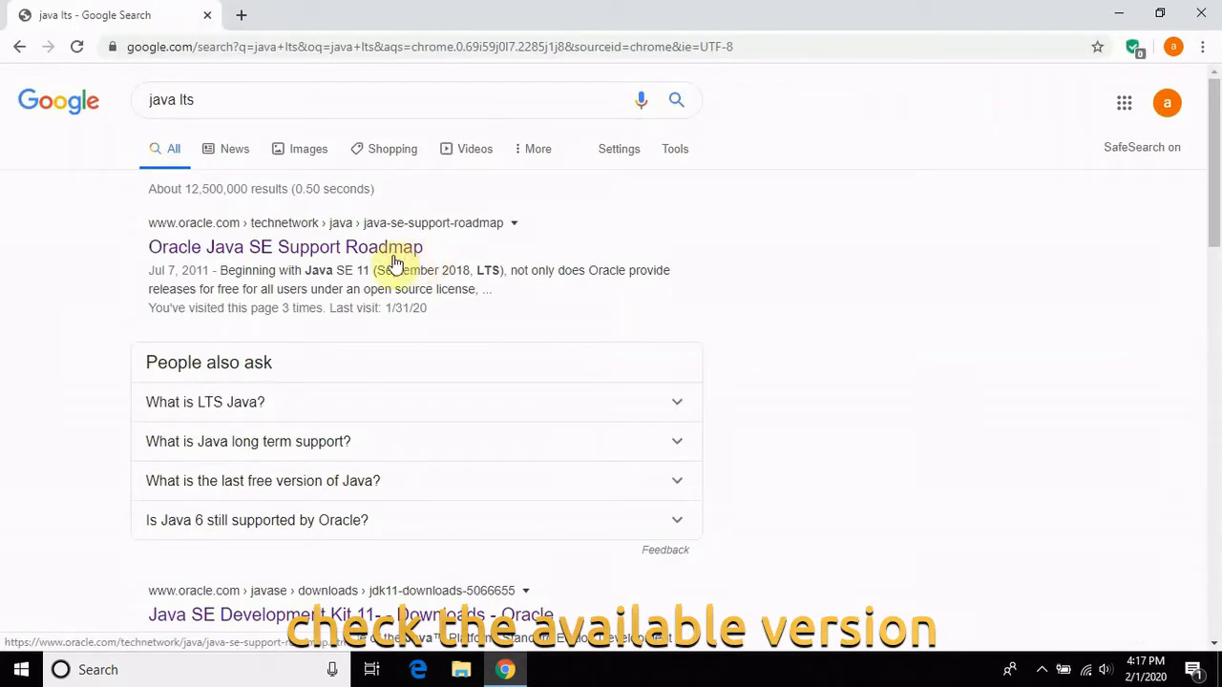
click(368, 256)
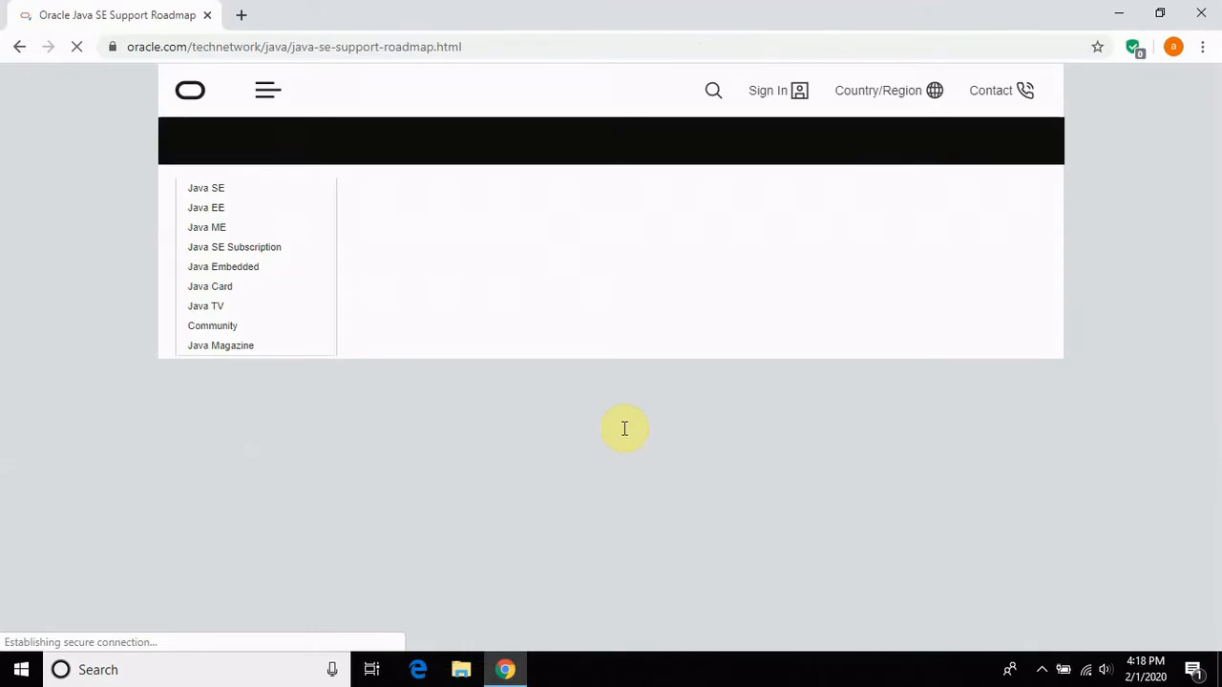
Examine the release table of the Oracle Java SE Support Roadmap for the latest LTS version and highlight its entry
scroll(624, 429, down, 2)
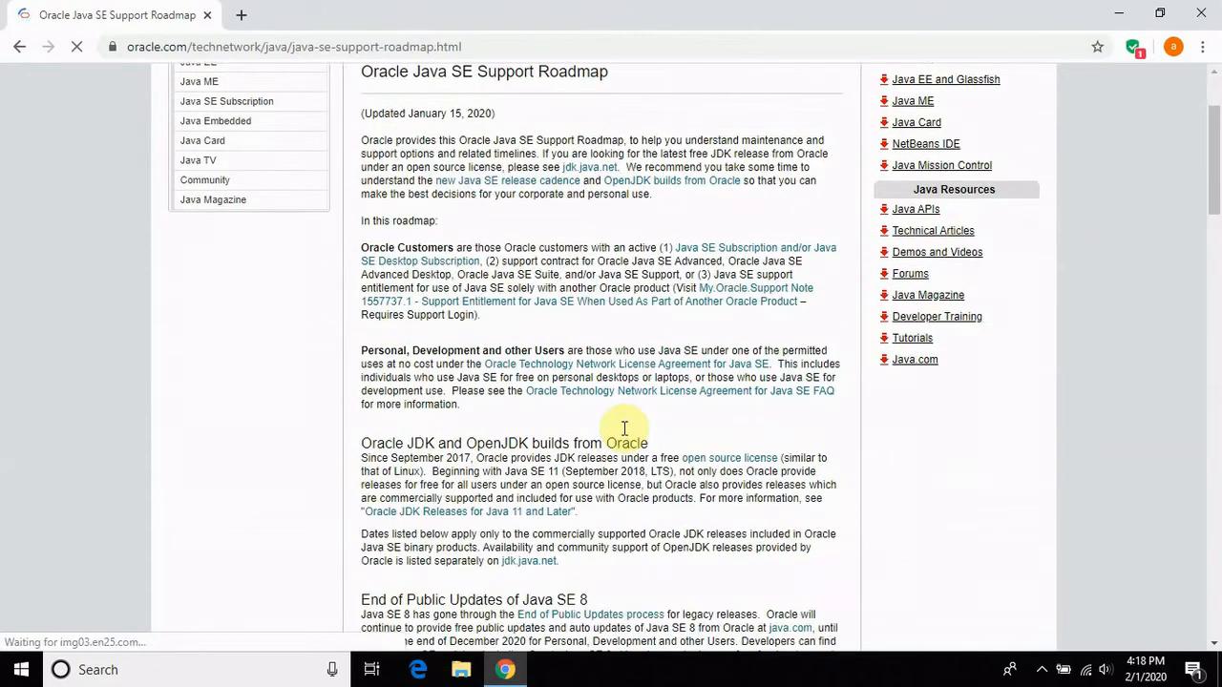
scroll(625, 429, down, 5)
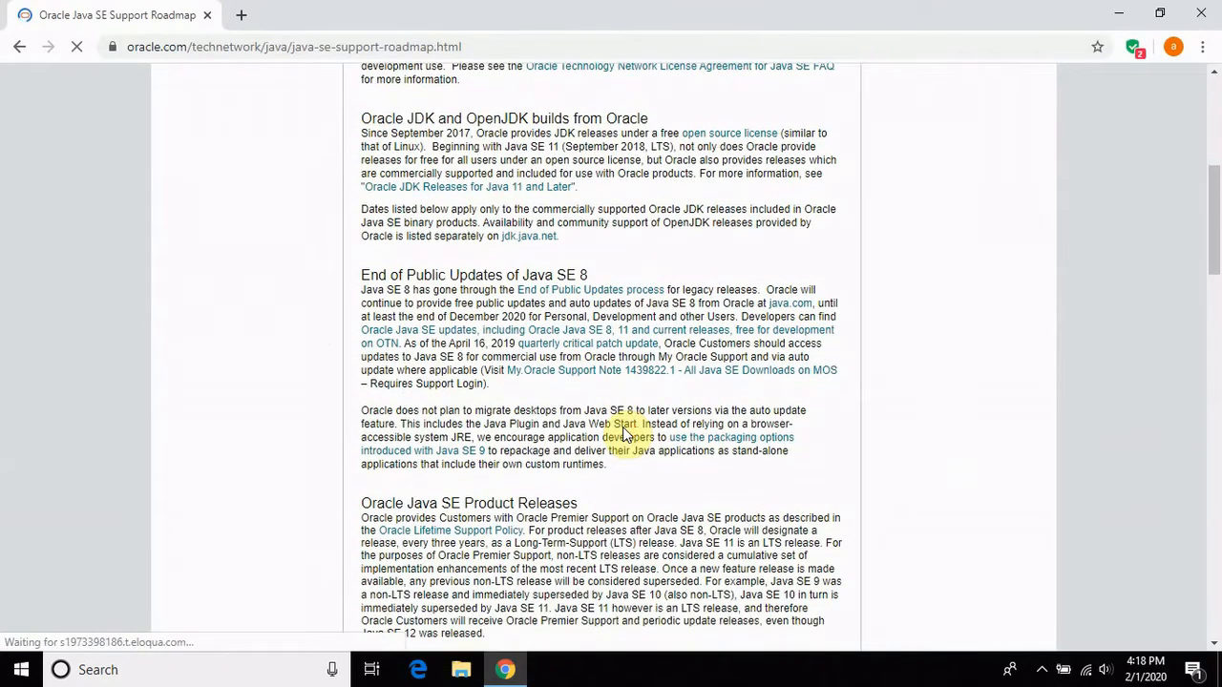
scroll(625, 429, down, 4)
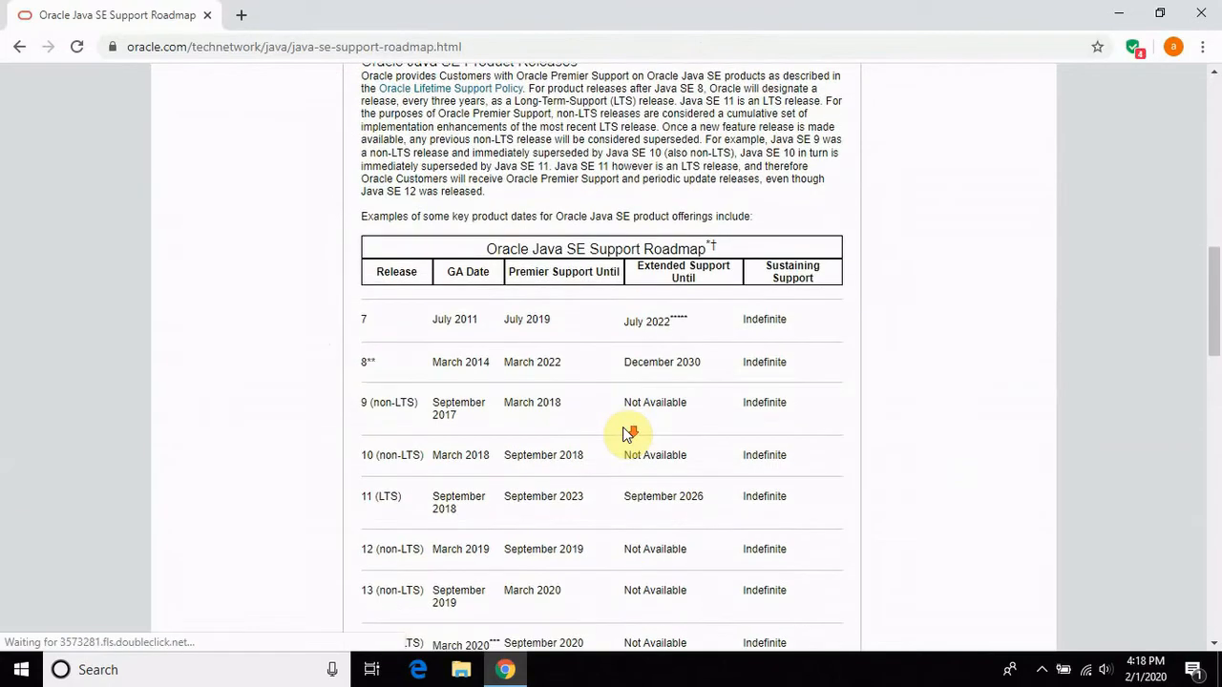
scroll(625, 434, down, 1)
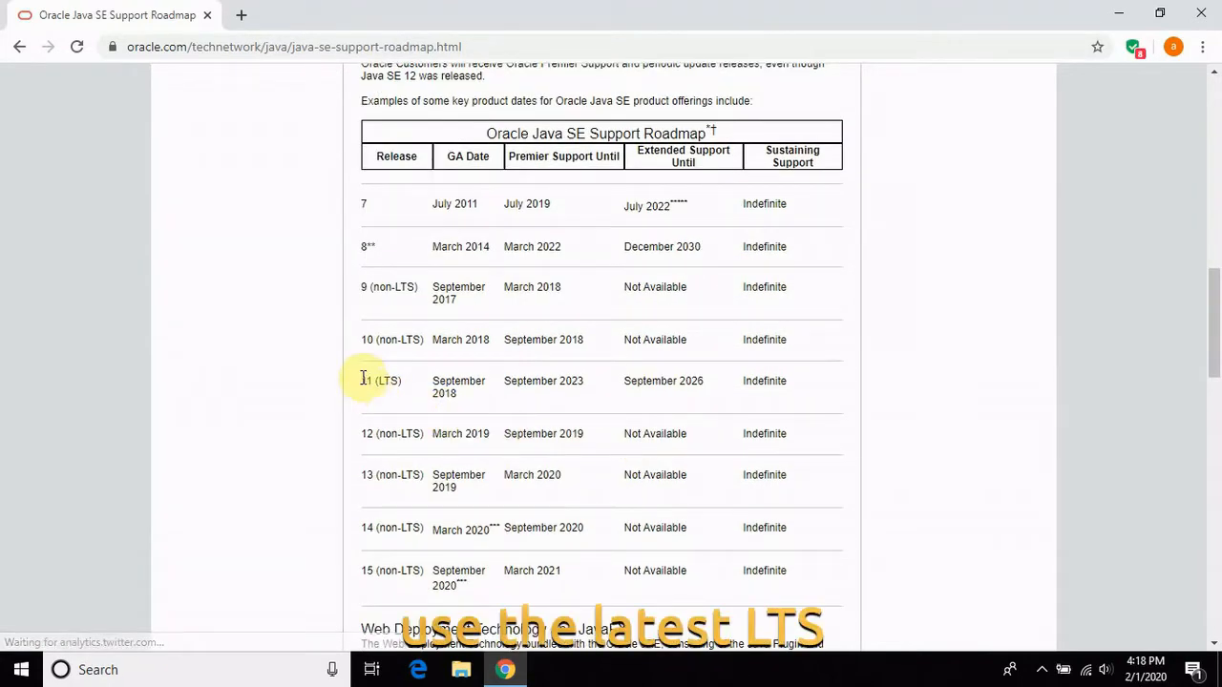
drag(363, 377, 403, 382)
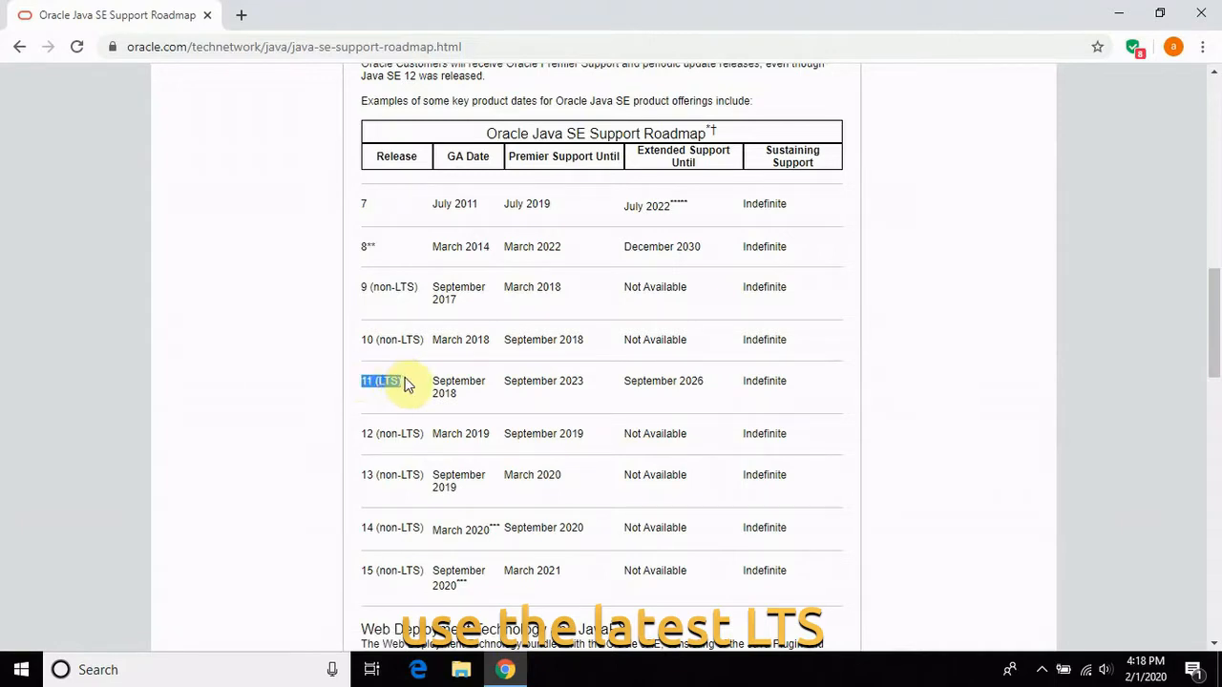
Search for "java 11" in a new browser tab and open Oracle's Java SE Development Kit 11 downloads page
click(242, 15)
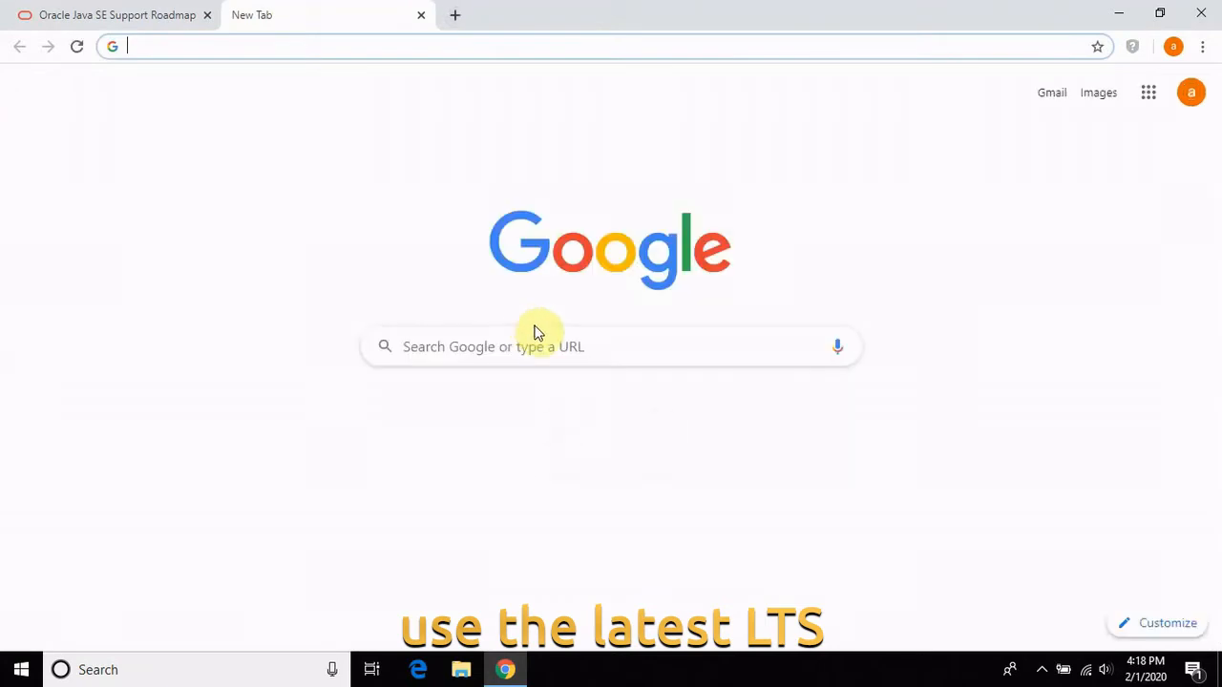
click(542, 342)
text(java )
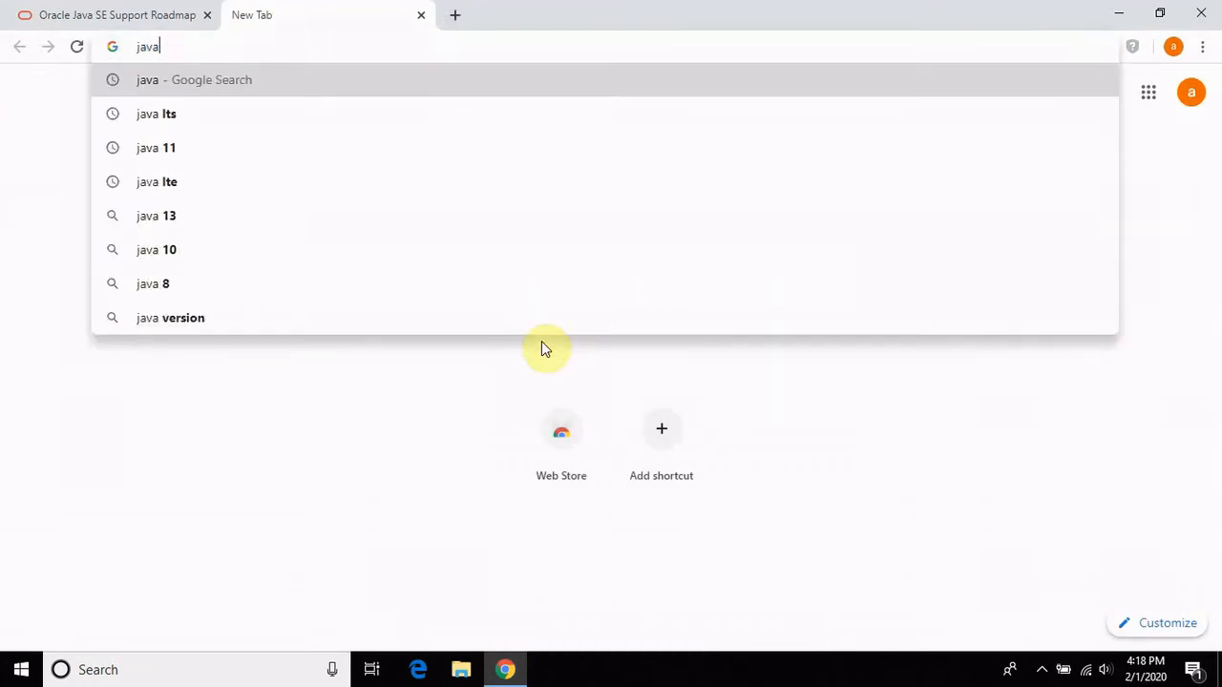
text(11)
key(Return)
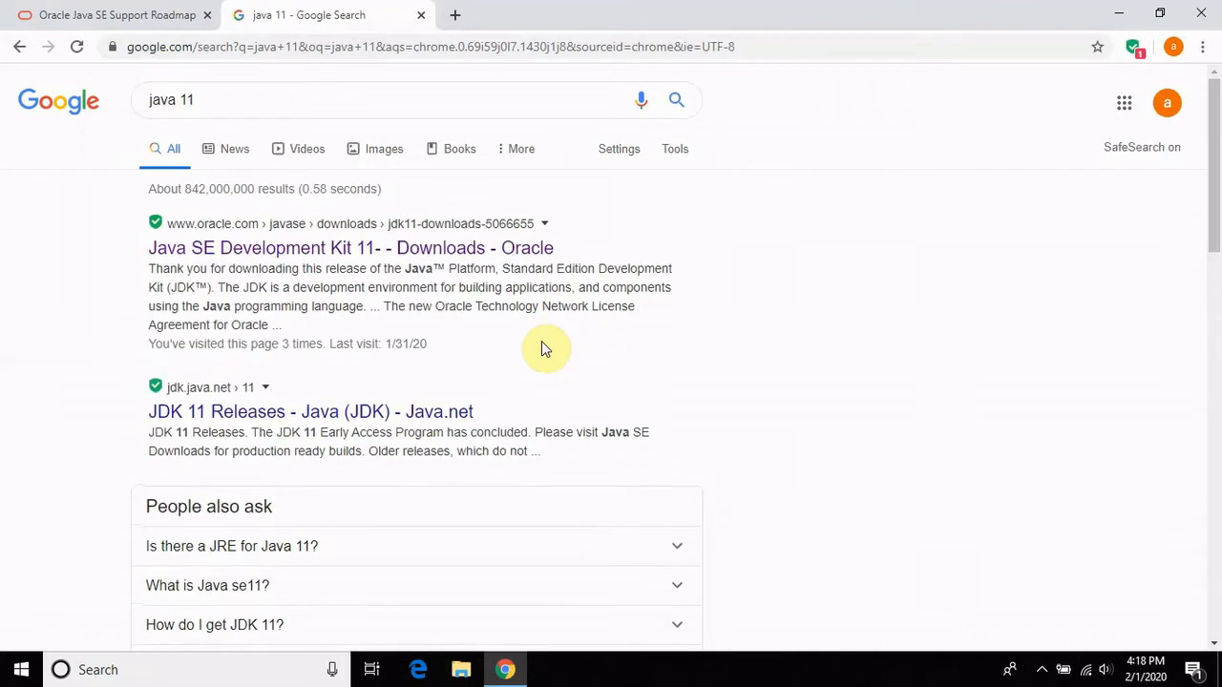
click(462, 250)
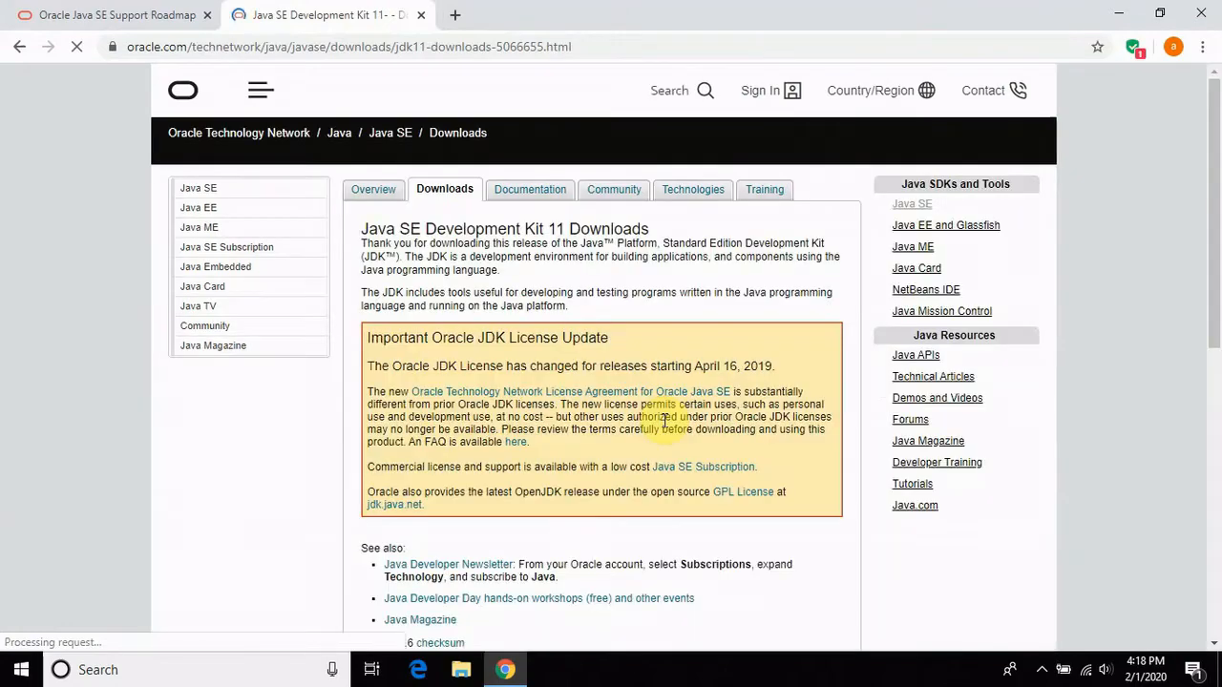
Accept the license agreement for Java SE Development Kit 11.0.6 and download jdk-11.0.6_windows-x64_bin.exe
scroll(664, 420, down, 1)
scroll(664, 420, down, 1)
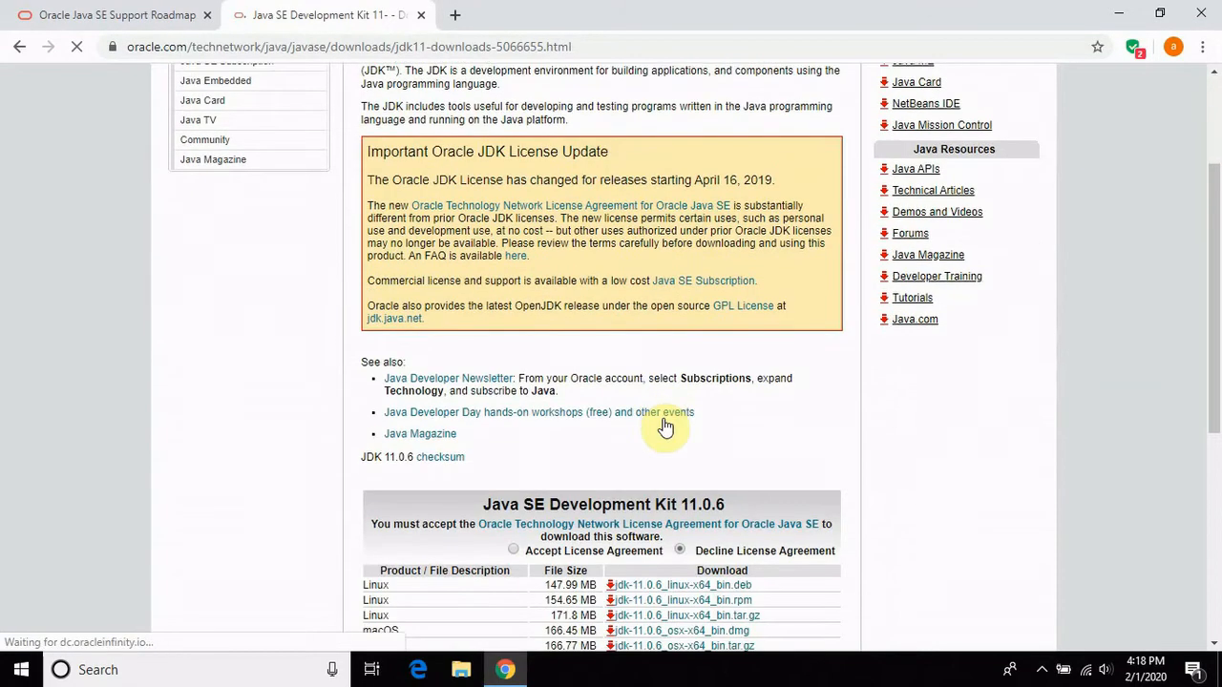
scroll(662, 423, down, 2)
scroll(664, 425, down, 1)
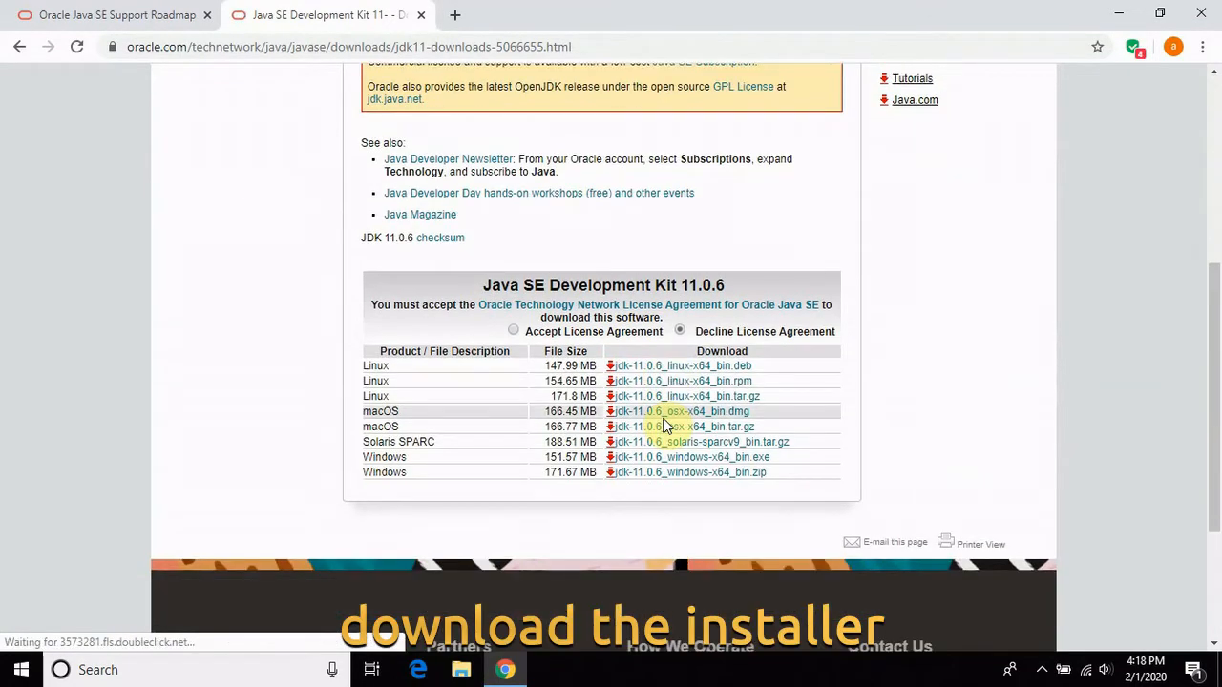
click(513, 329)
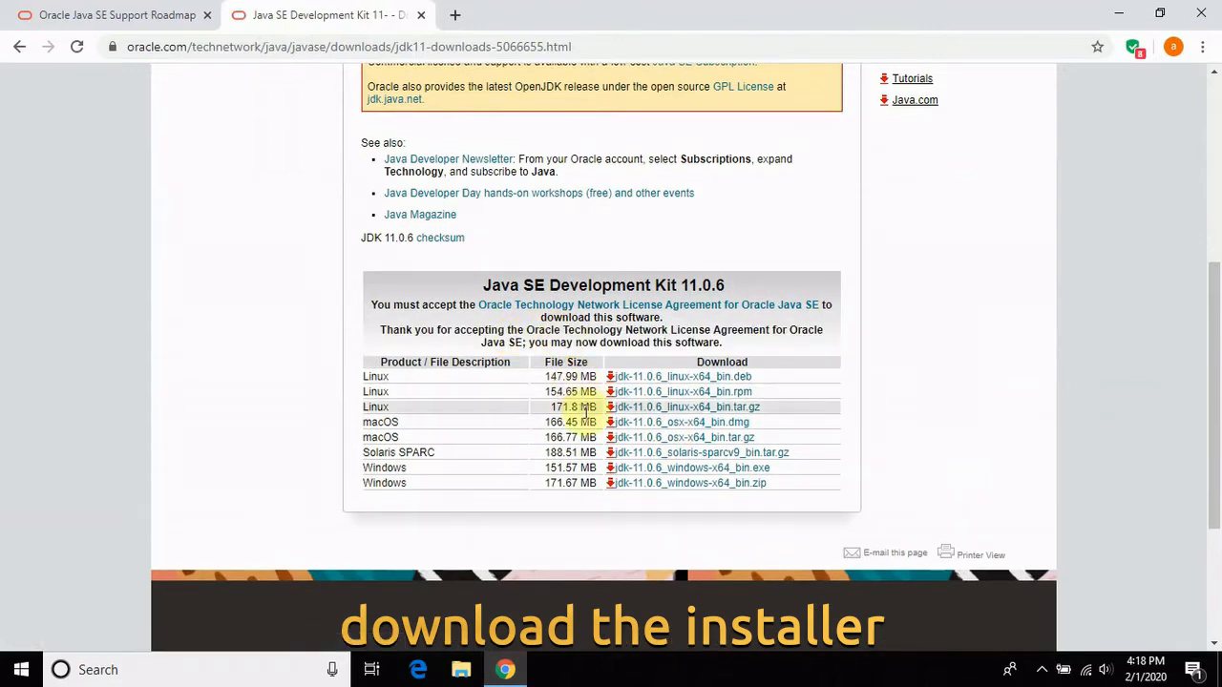
click(652, 470)
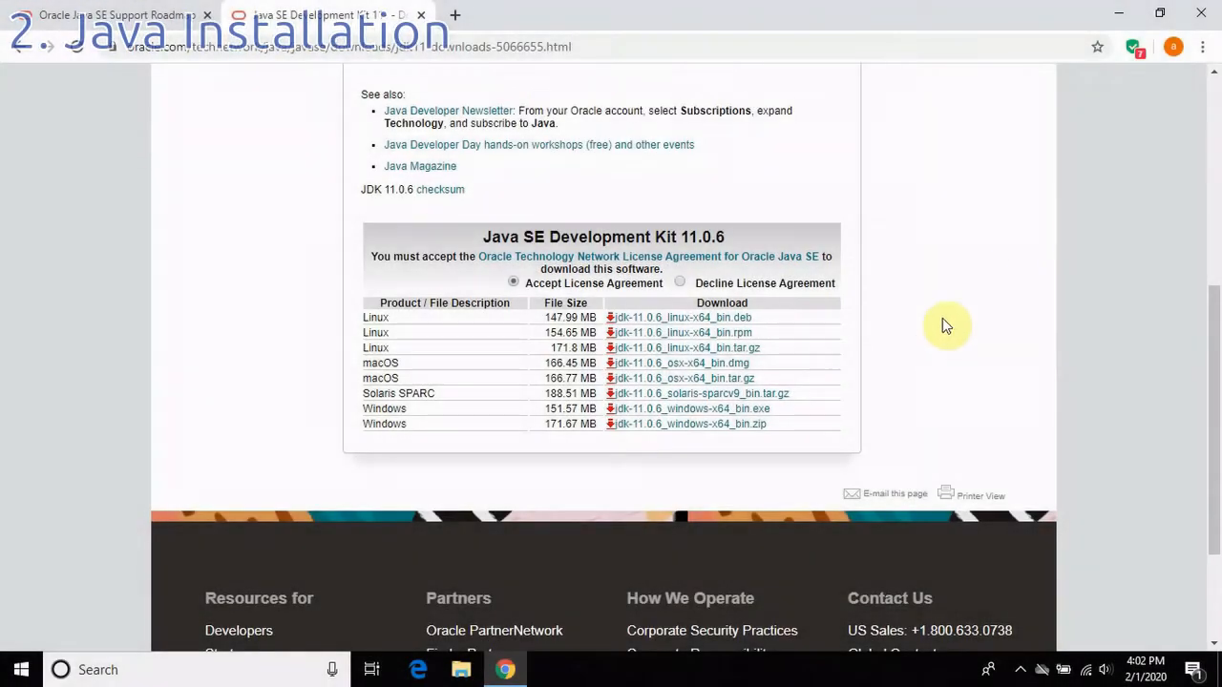
Launch jdk-11.0.6_windows-x64_bin.exe from the browser's download list and minimize the browser window
click(1205, 48)
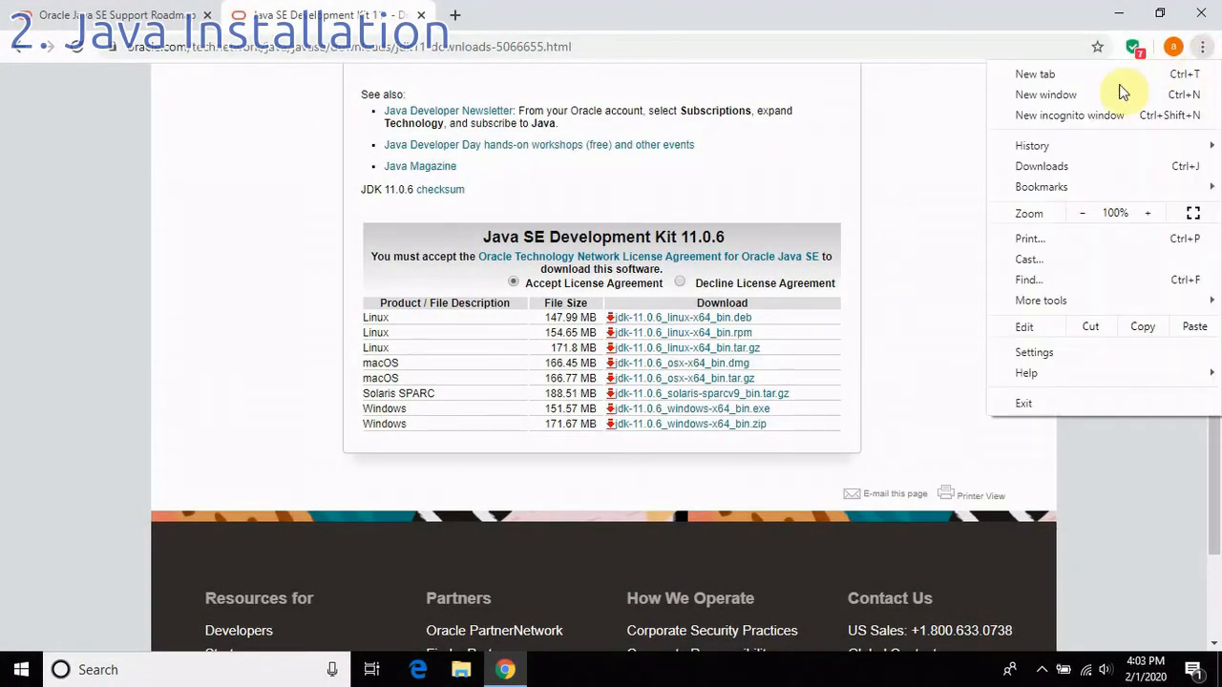
click(1078, 167)
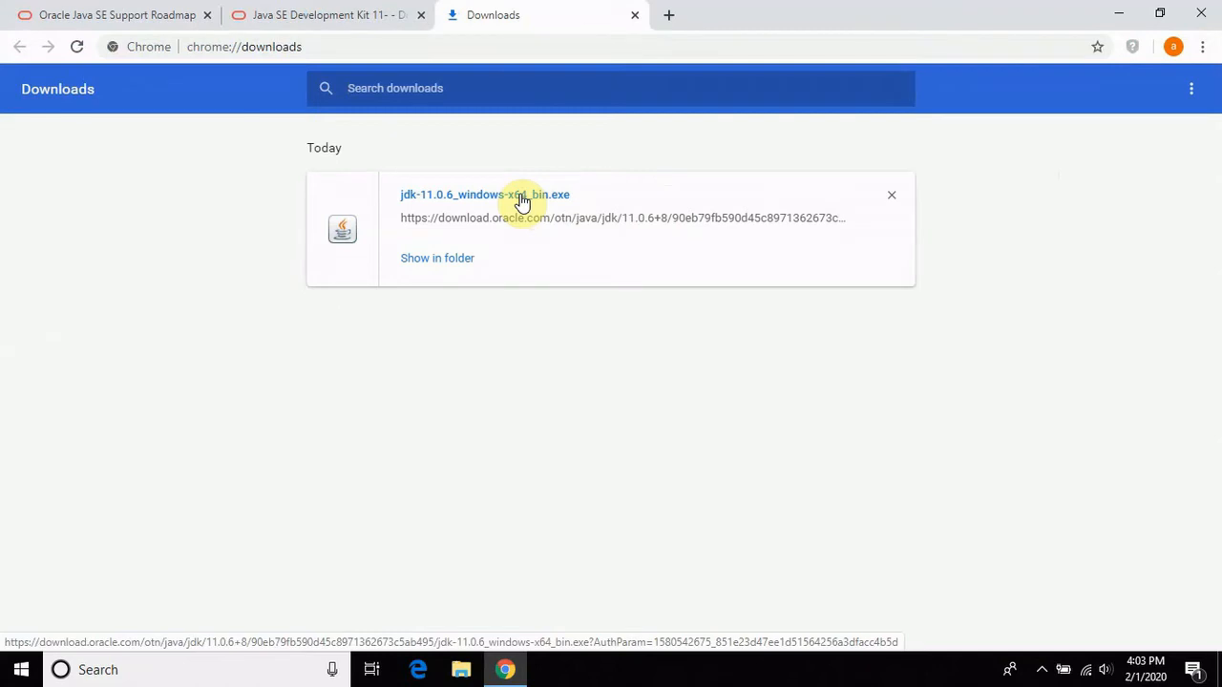
click(523, 203)
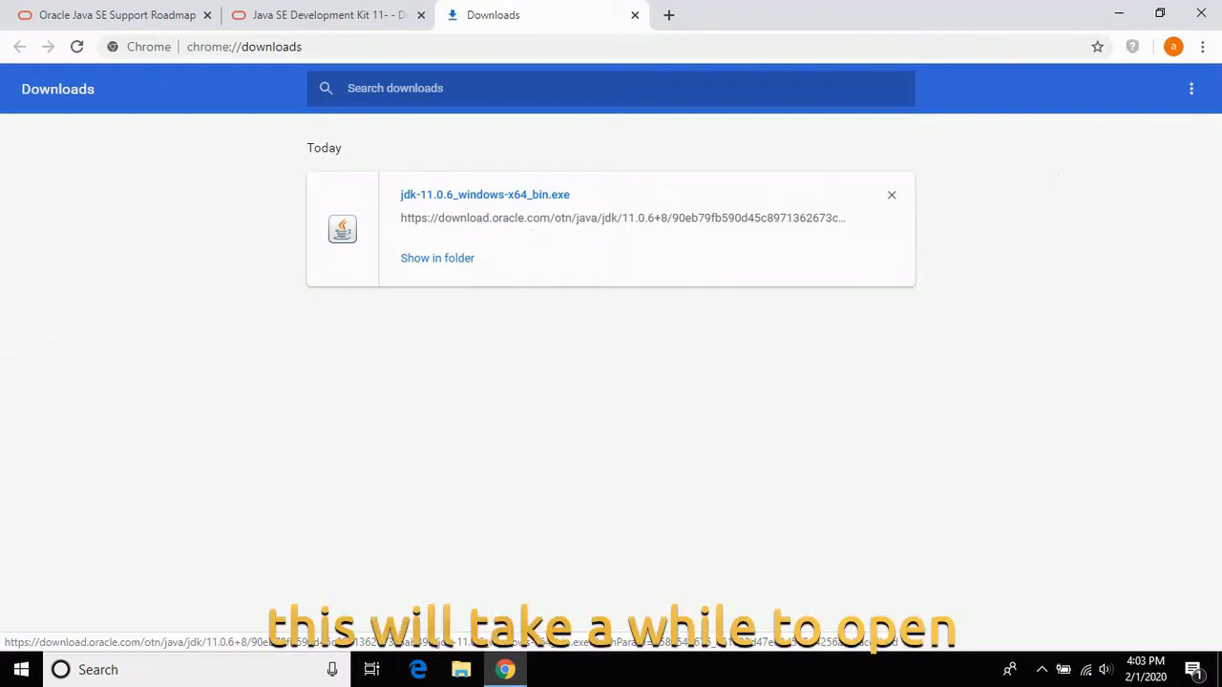
click(1126, 11)
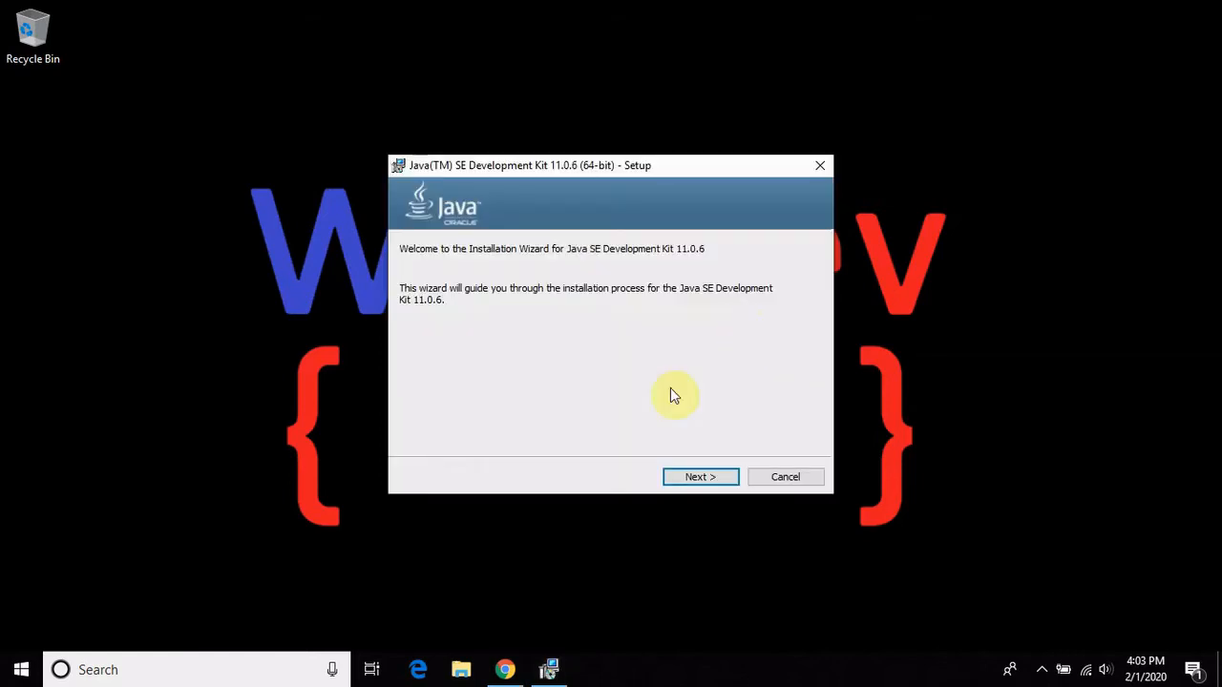
Change the JDK installation folder to C:\Java\jdk-11.0.6\ in the setup wizard and start the installation
click(678, 476)
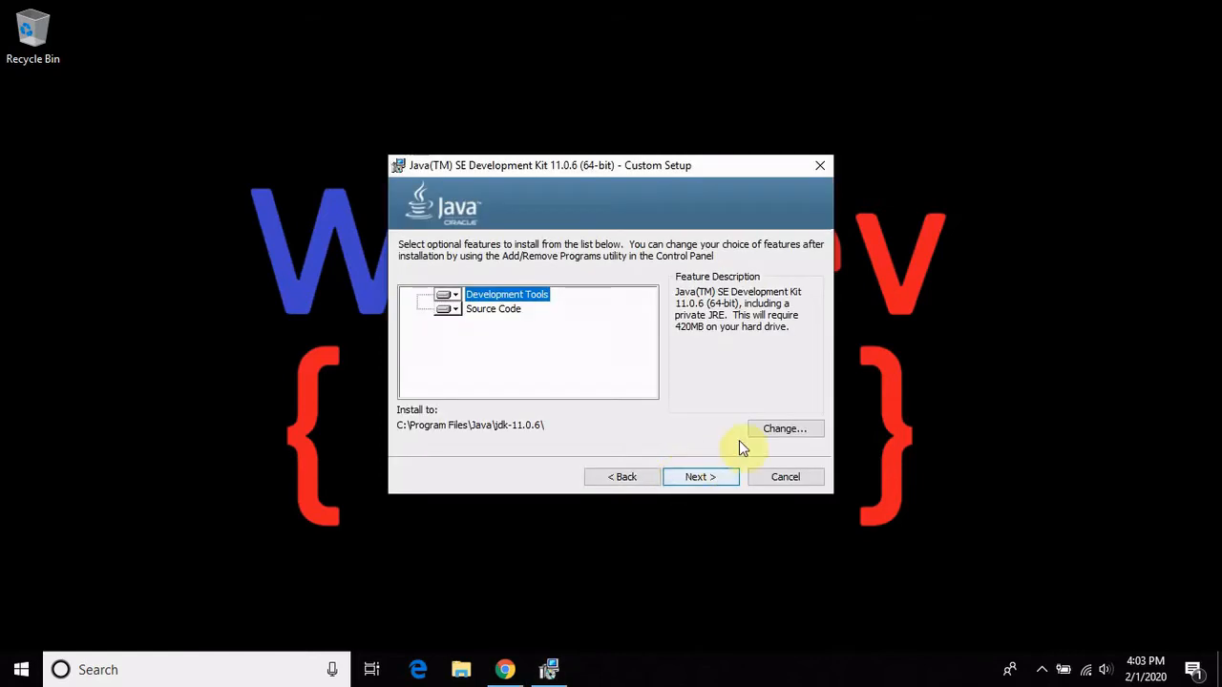
click(771, 429)
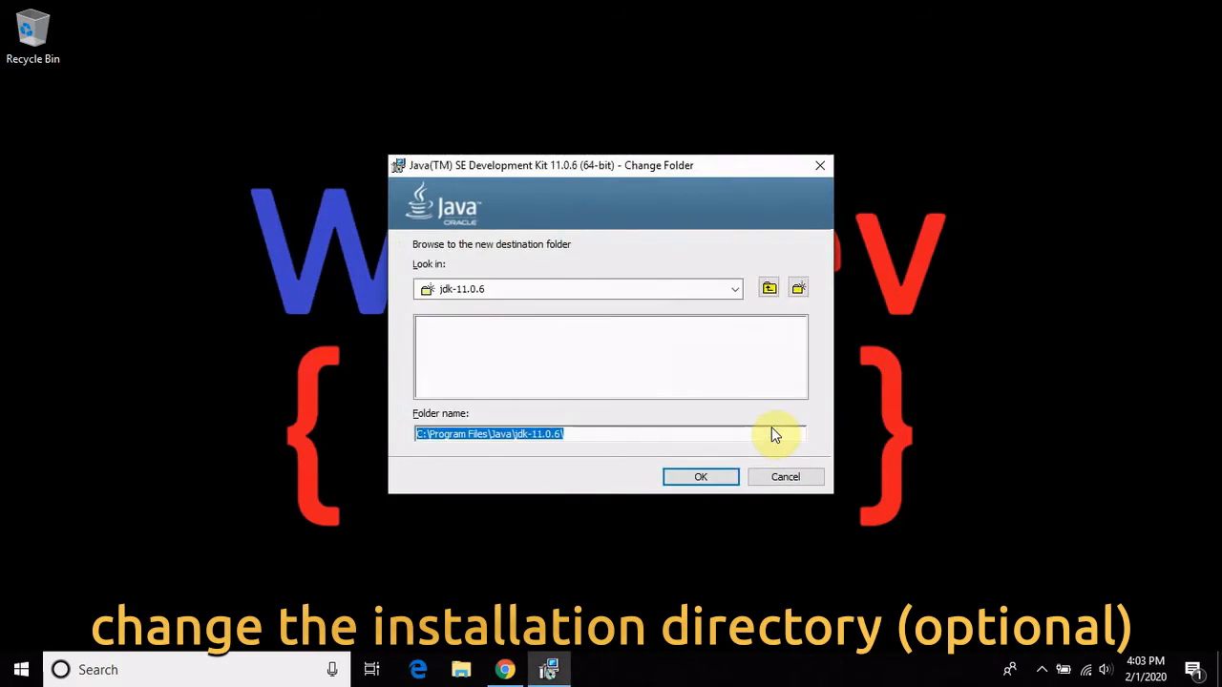
click(494, 438)
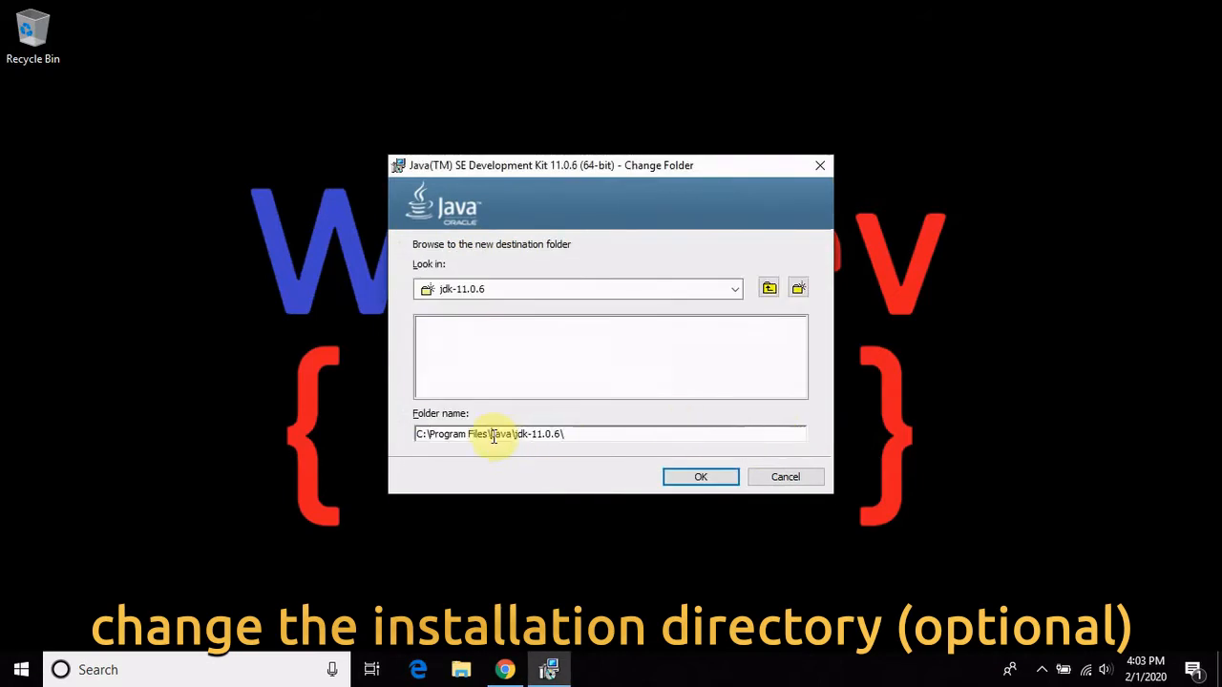
key(BackSpace)
key(BackSpace)
key(BackSpace)
key(BackSpace)
key(BackSpace)
key(BackSpace)
key(BackSpace)
key(BackSpace)
key(BackSpace)
key(BackSpace)
key(BackSpace)
key(BackSpace)
key(BackSpace)
key(BackSpace)
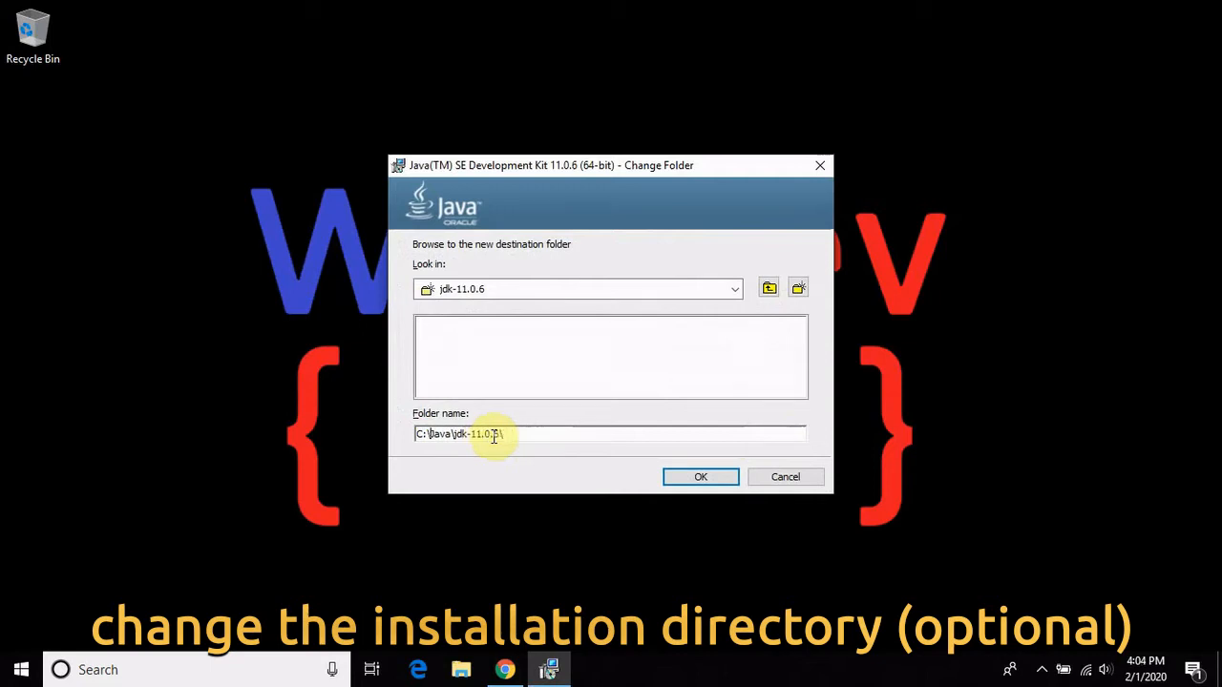
click(683, 480)
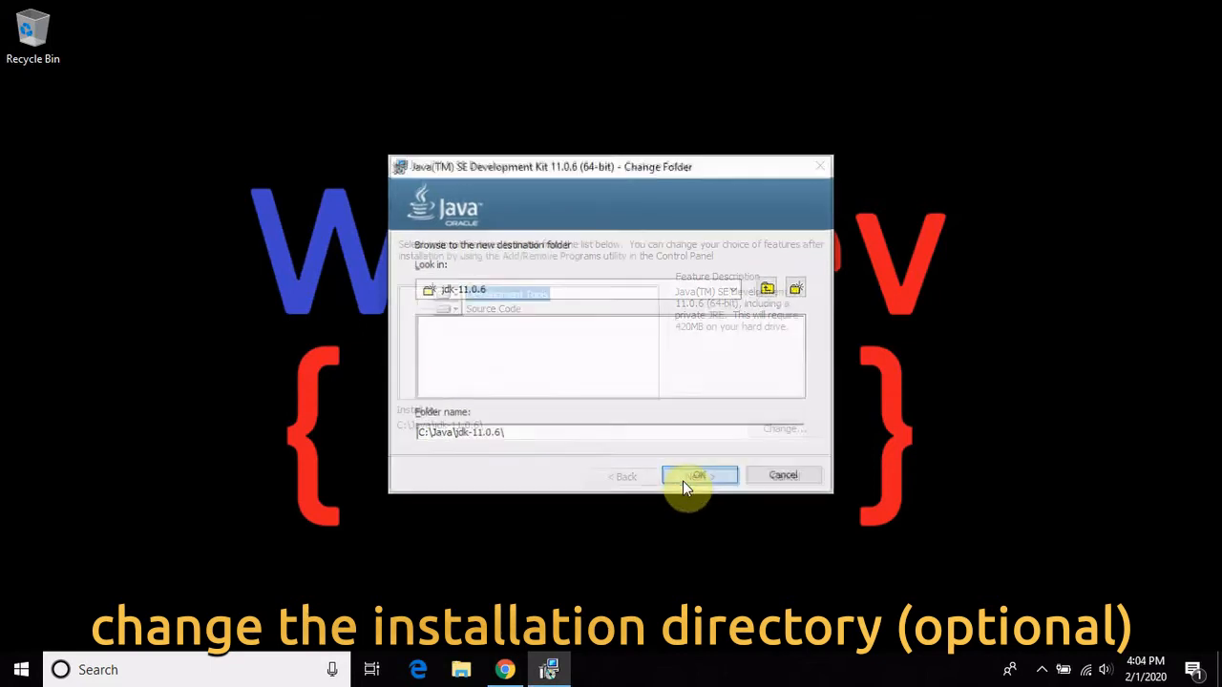
click(683, 480)
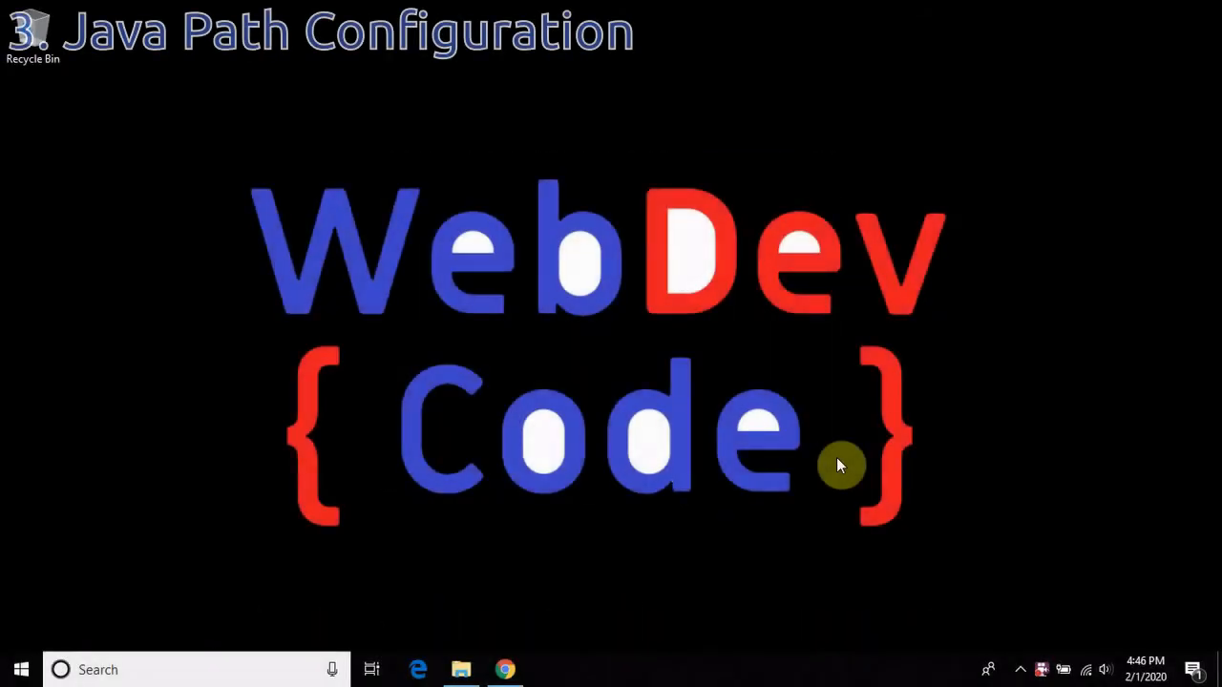
Switch to File Explorer and check the C:\Java\jdk-11.0.6\bin folder for java.exe
click(461, 672)
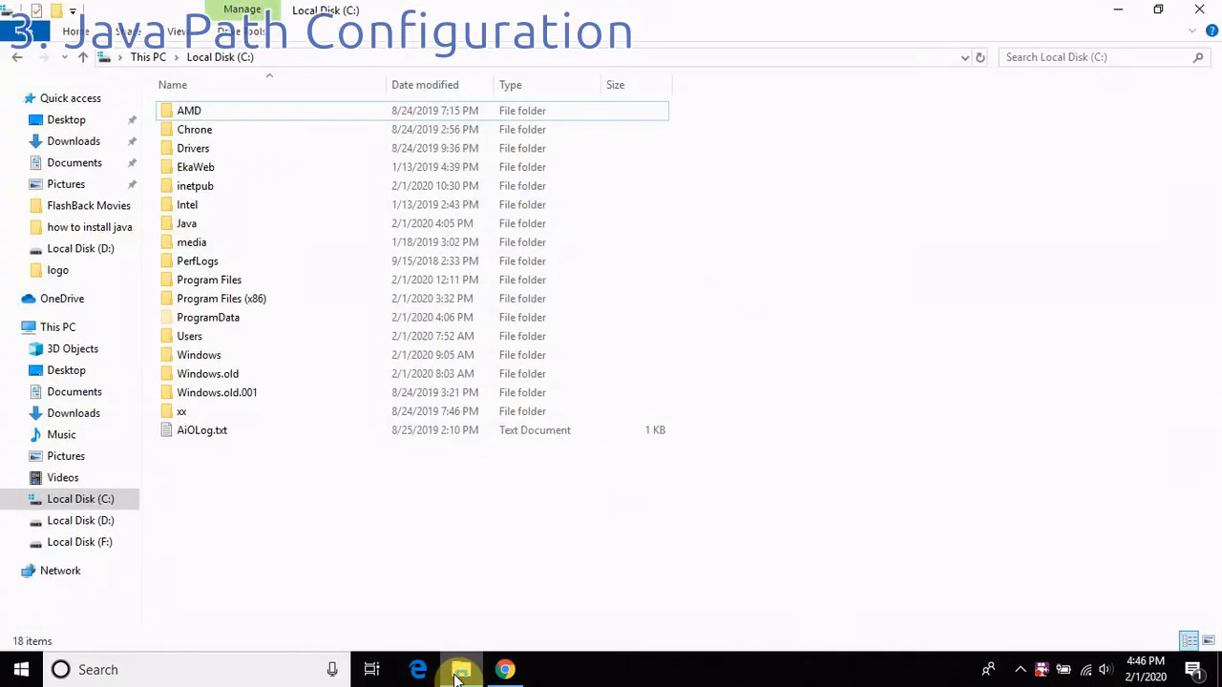
click(198, 224)
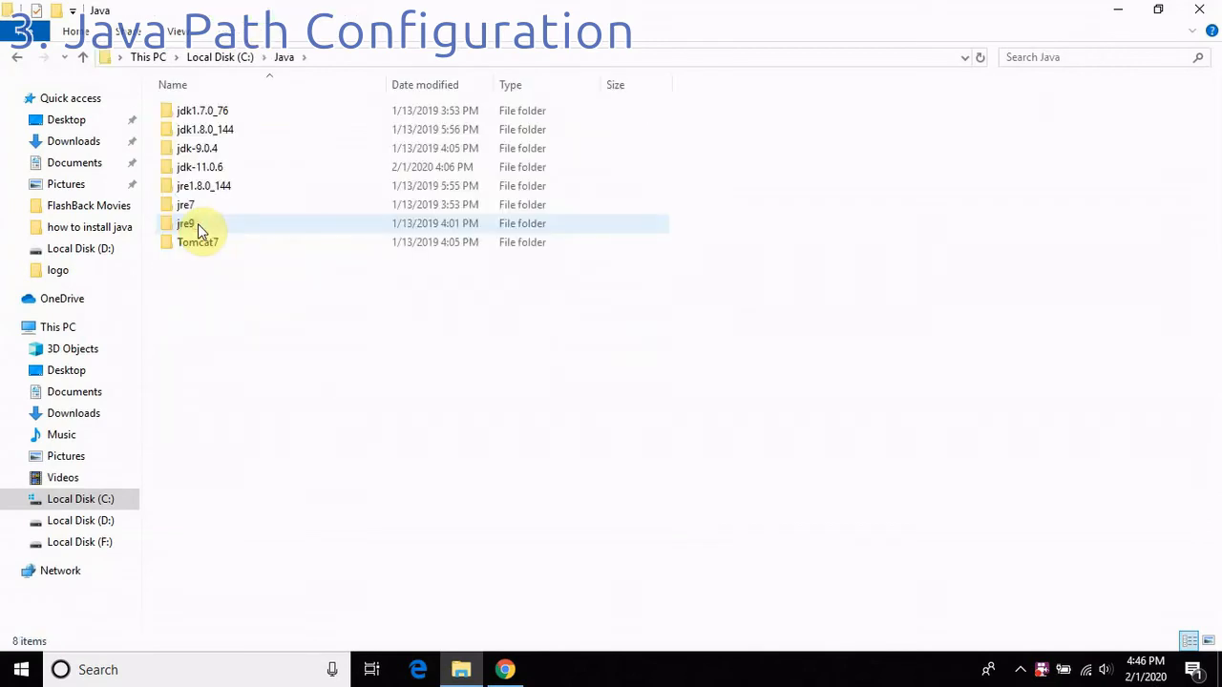
double_click(217, 169)
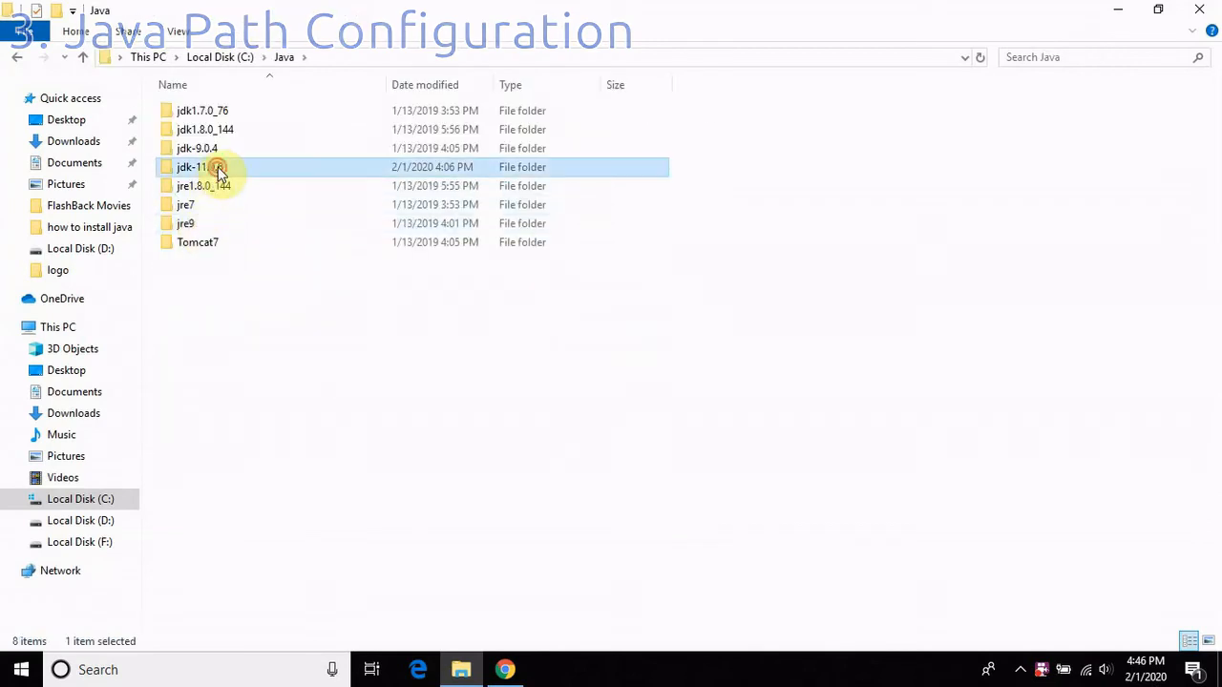
double_click(211, 114)
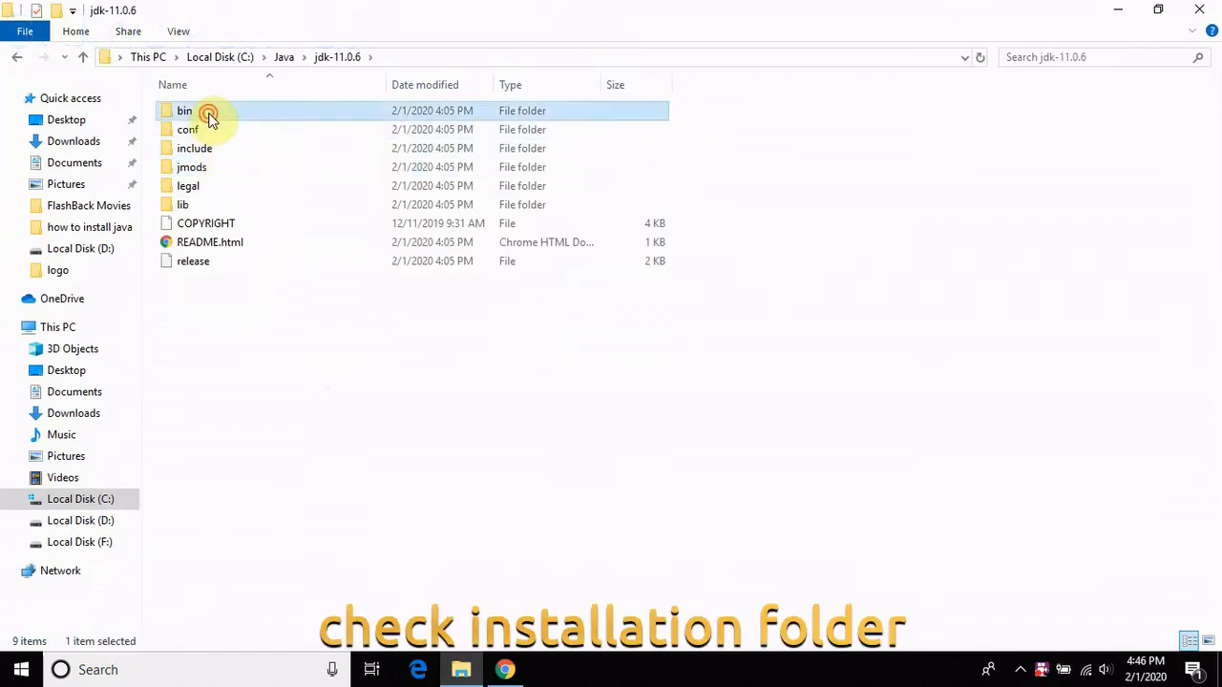
scroll(454, 507, down, 8)
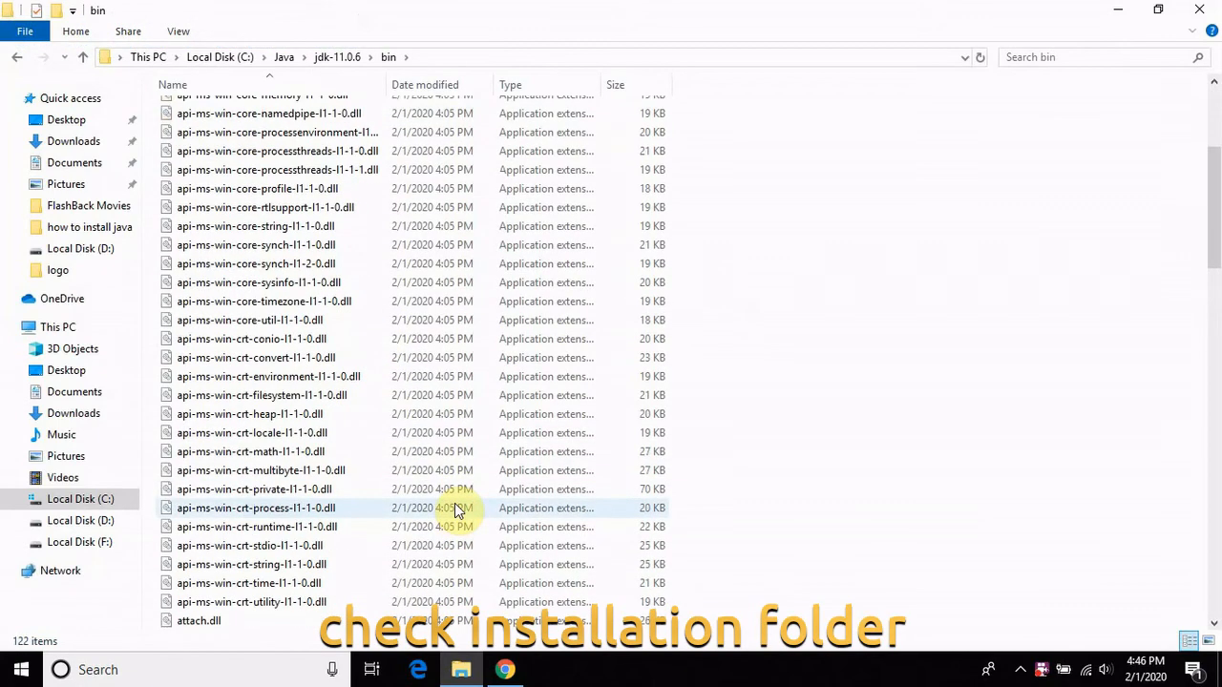
scroll(454, 507, down, 5)
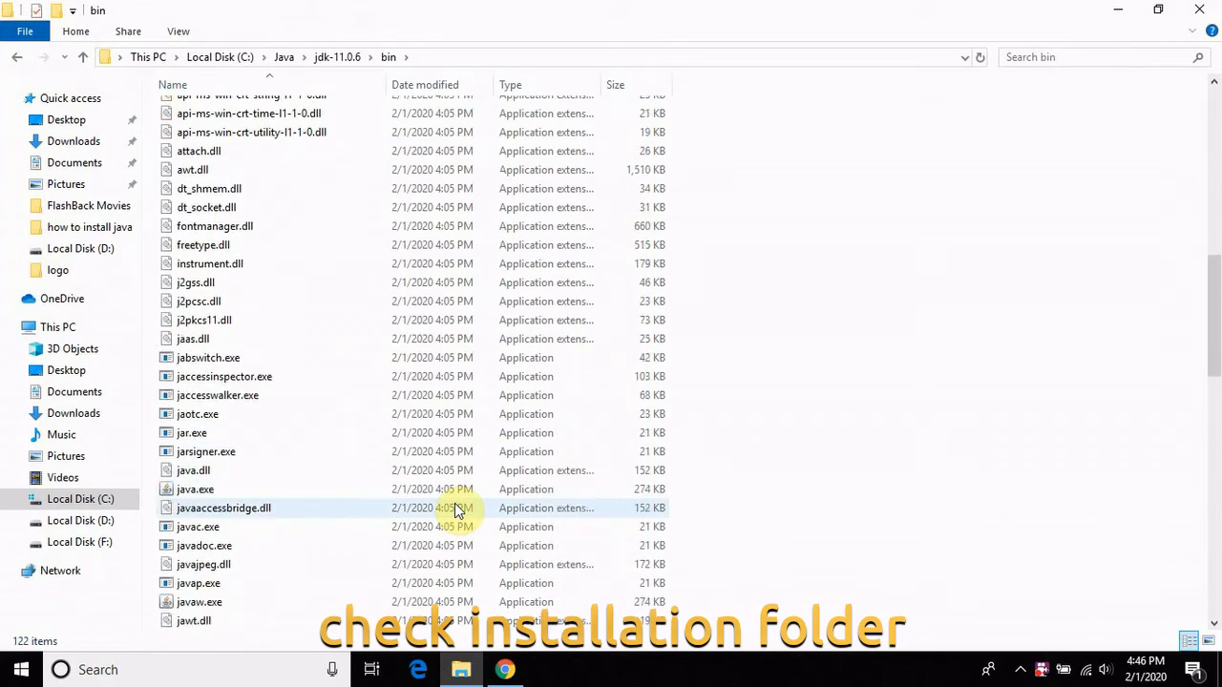
click(304, 491)
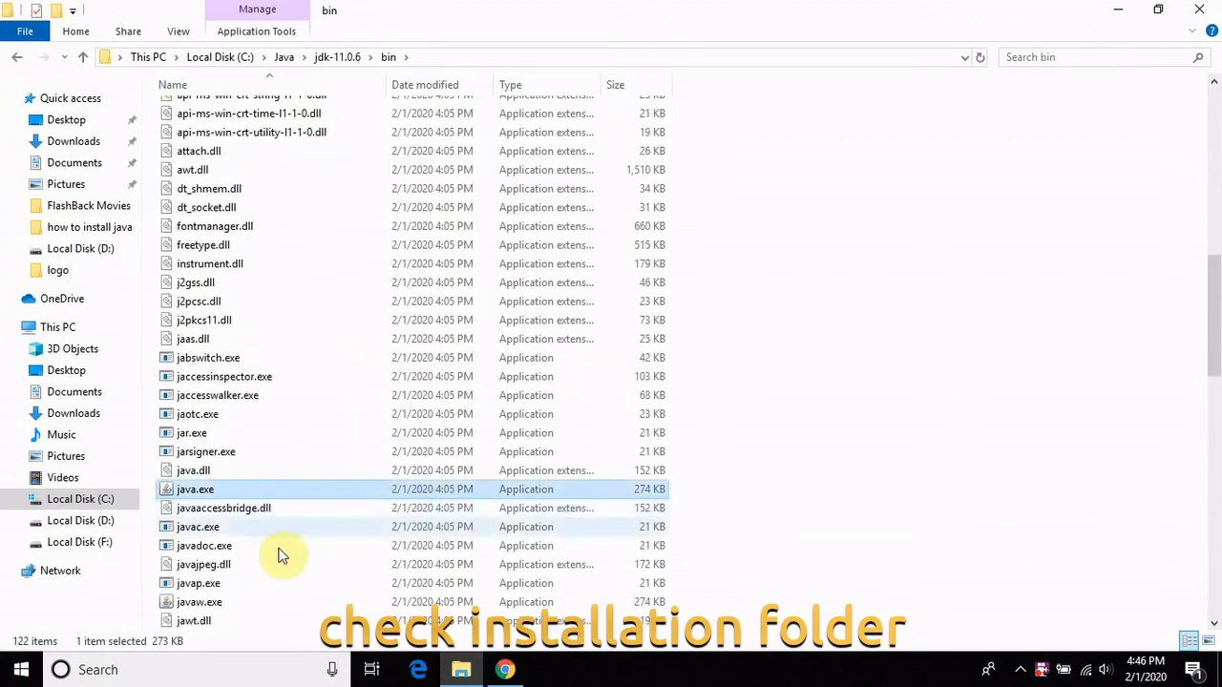
Open Command Prompt, check the Java configuration with java -version, and close the Command Prompt window
click(245, 673)
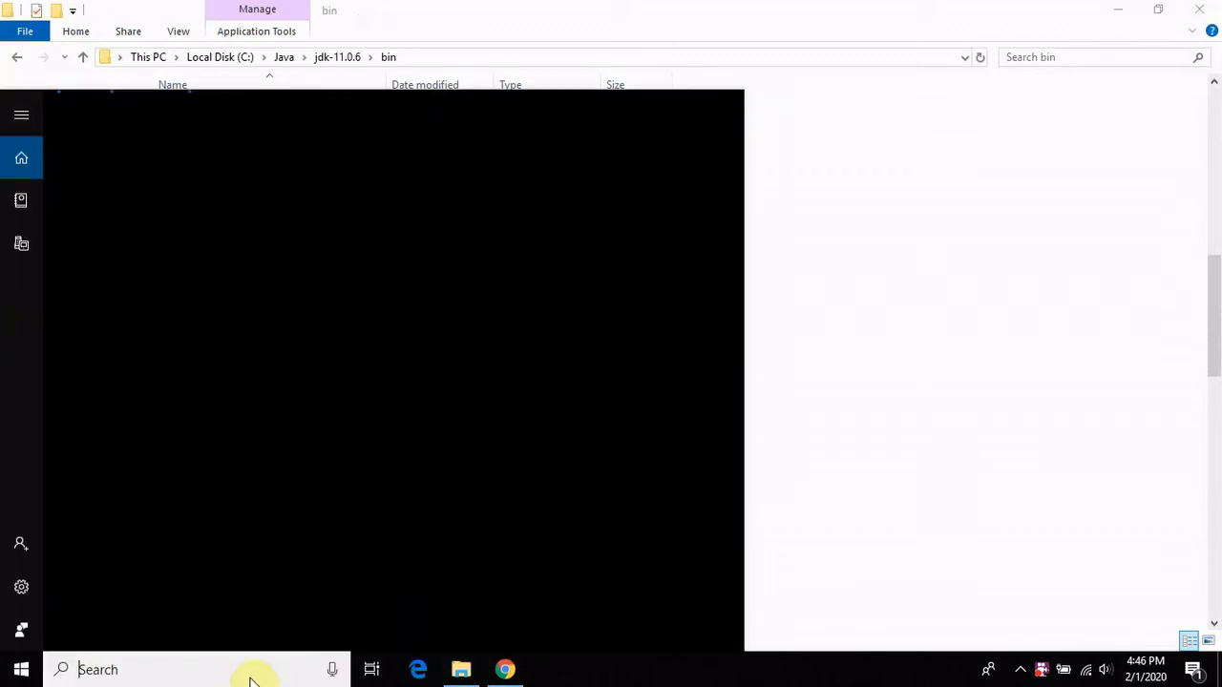
text(cmd)
key(Return)
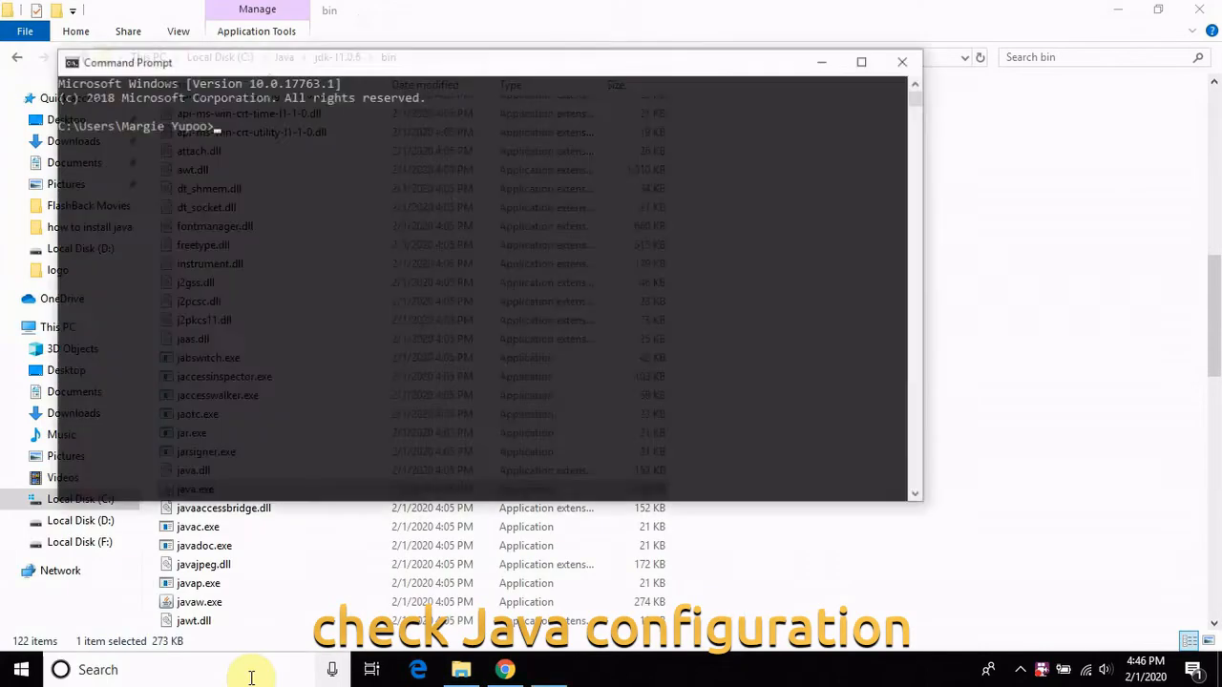
text(jav)
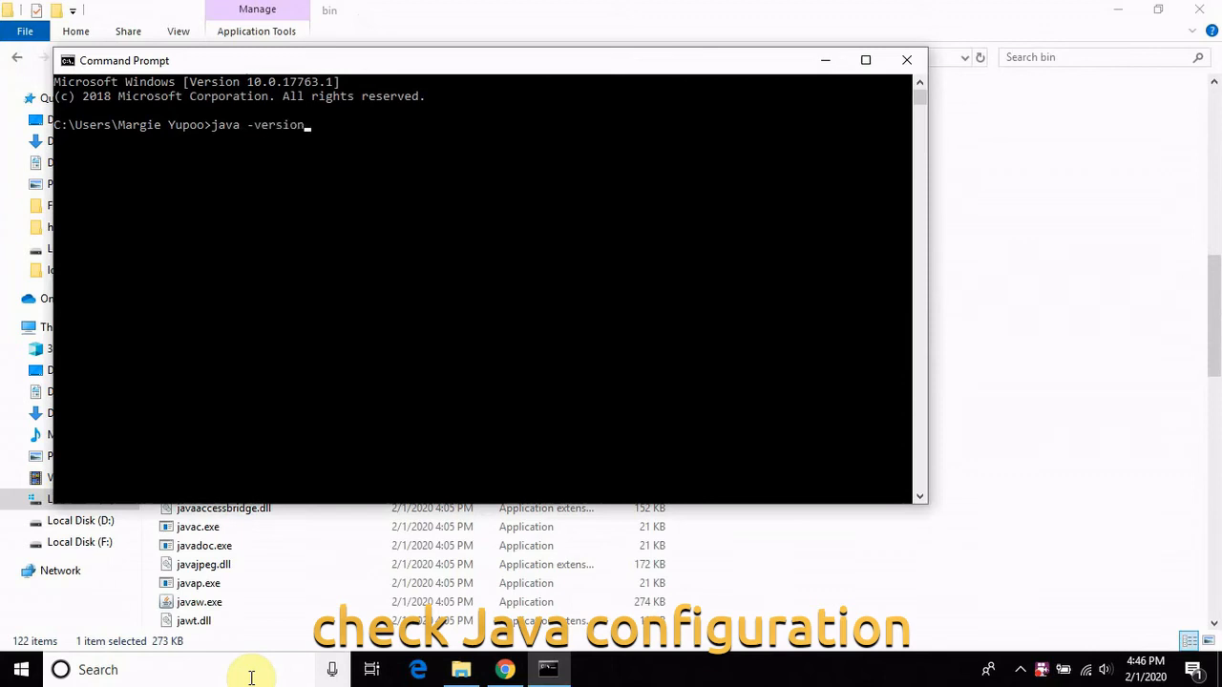
text(a -version)
key(Return)
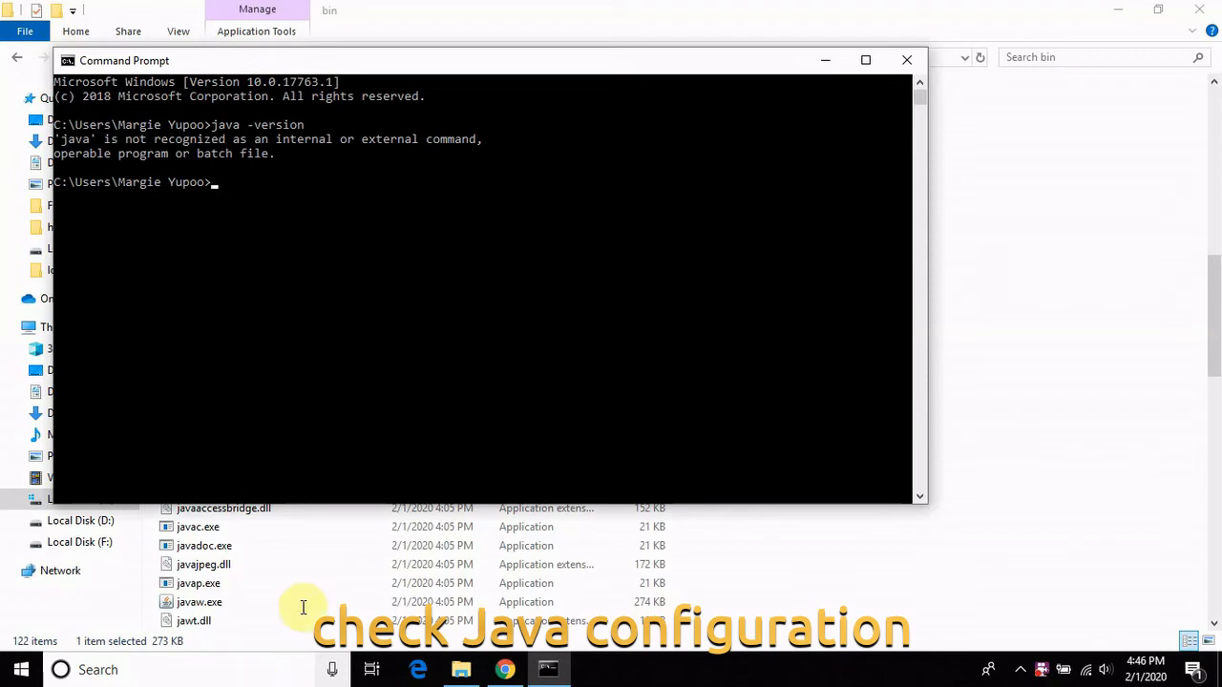
click(904, 63)
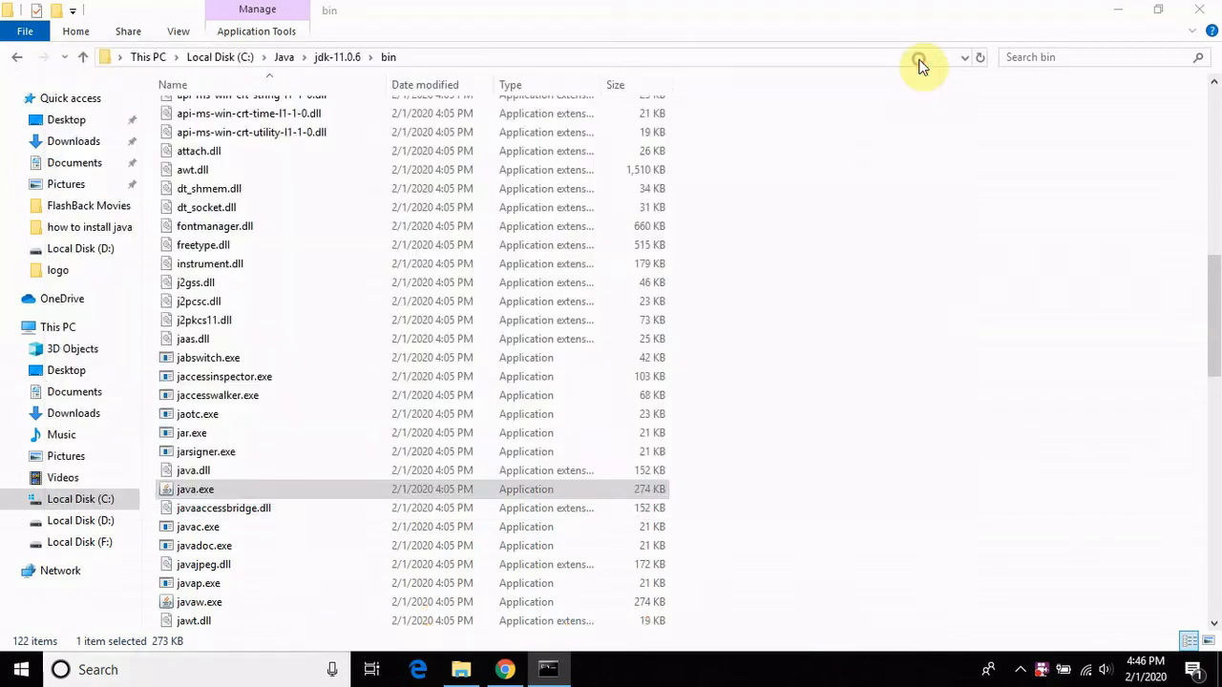
Open the system's Environment Variables settings and select the Path entry among the system variables
click(219, 668)
text(envi)
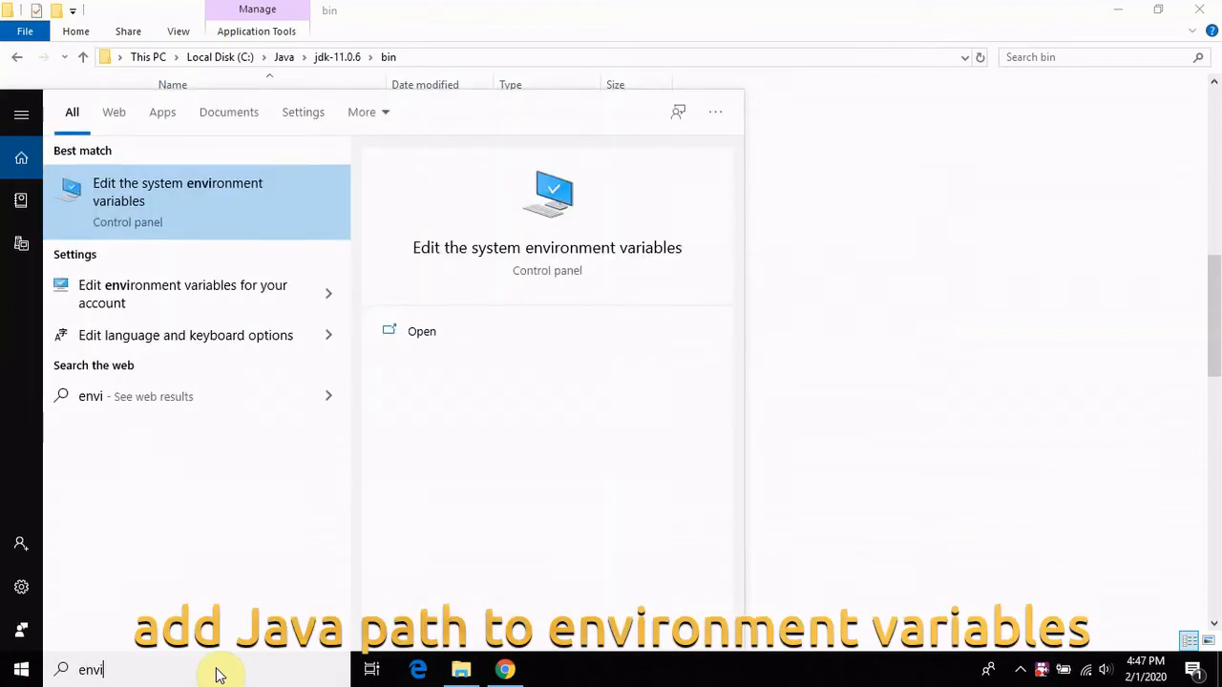
key(Return)
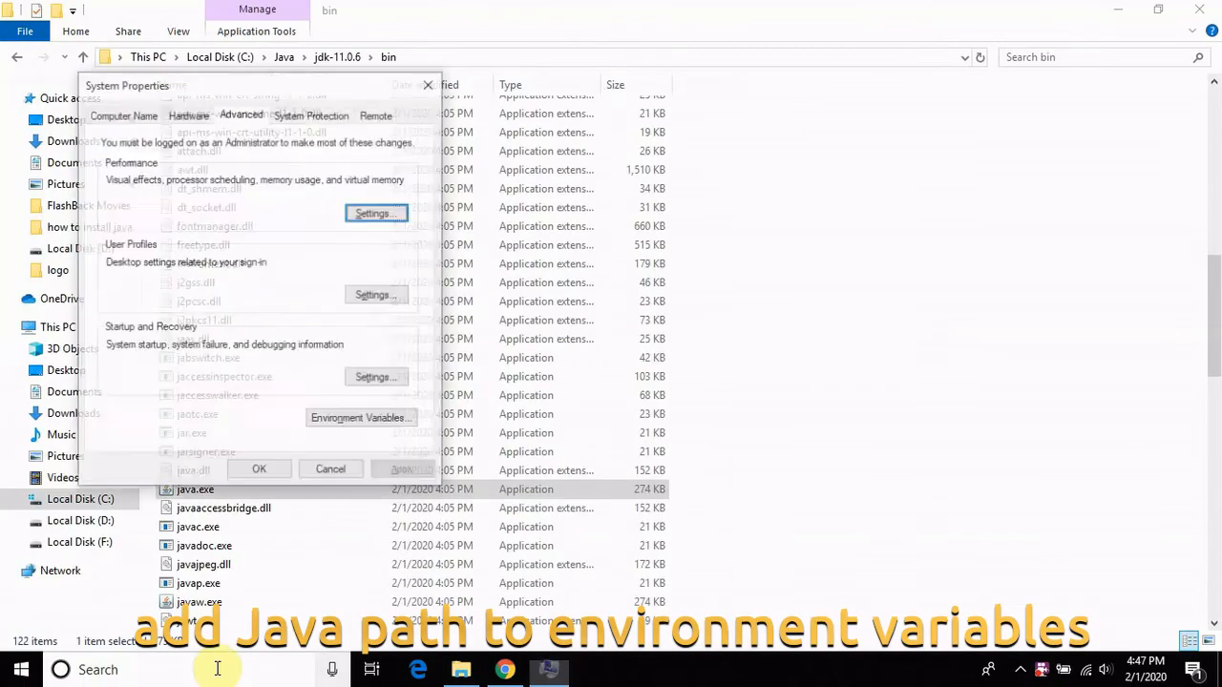
click(386, 420)
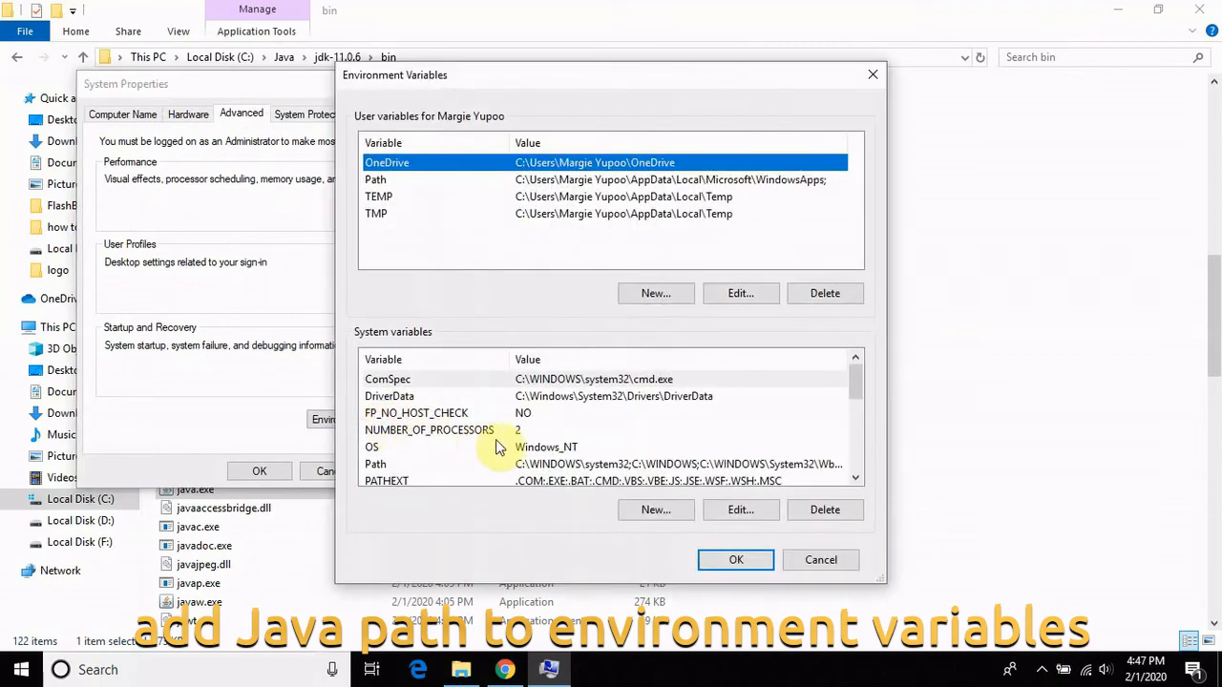
click(547, 464)
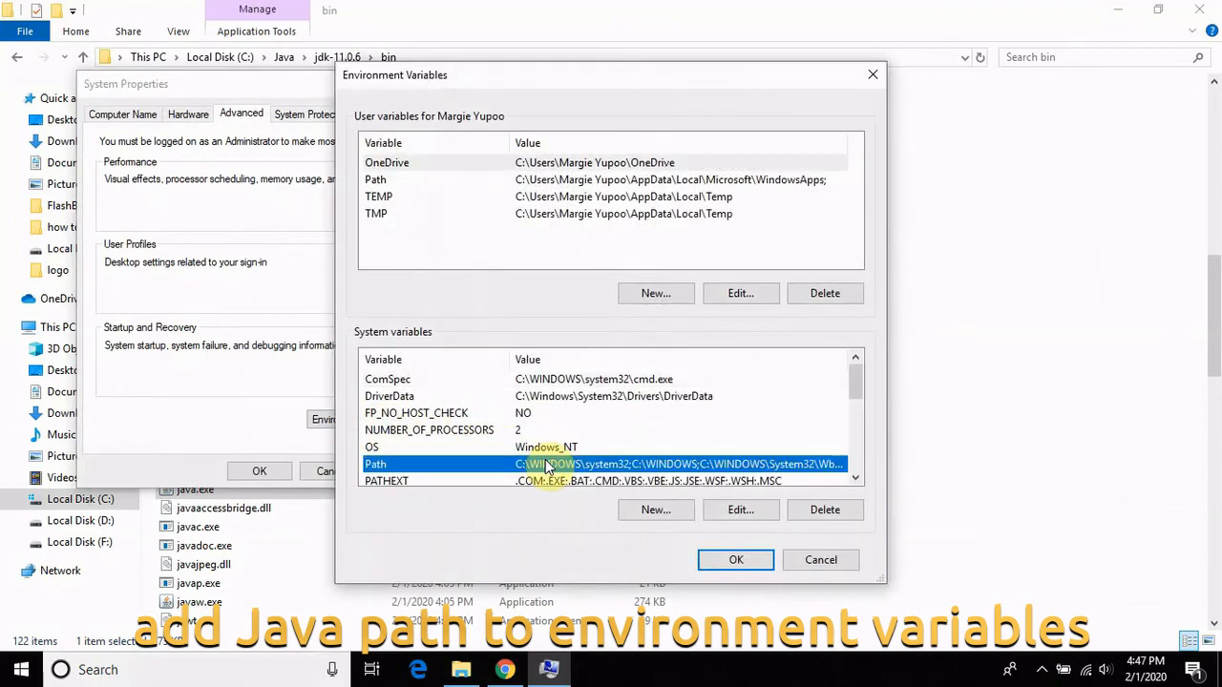
Switch to File Explorer, copy the folder path C:\Java\jdk-11.0.6\bin, and return to the Environment Variables window
click(900, 62)
click(900, 58)
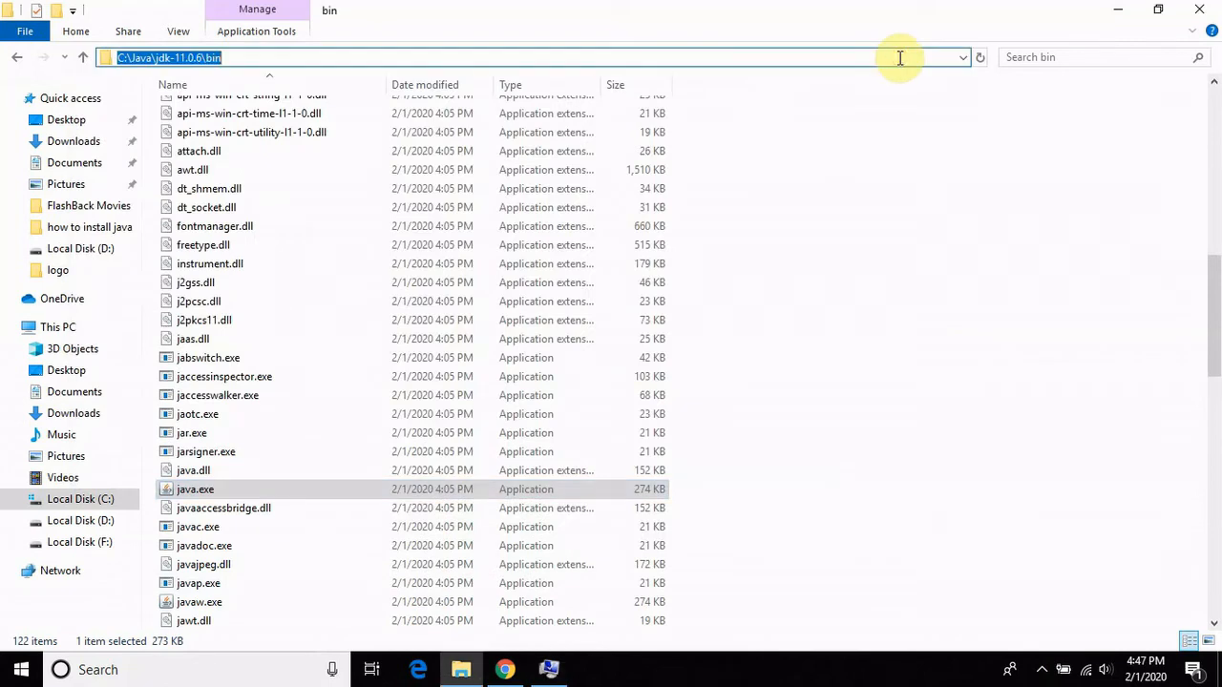
right_click(204, 60)
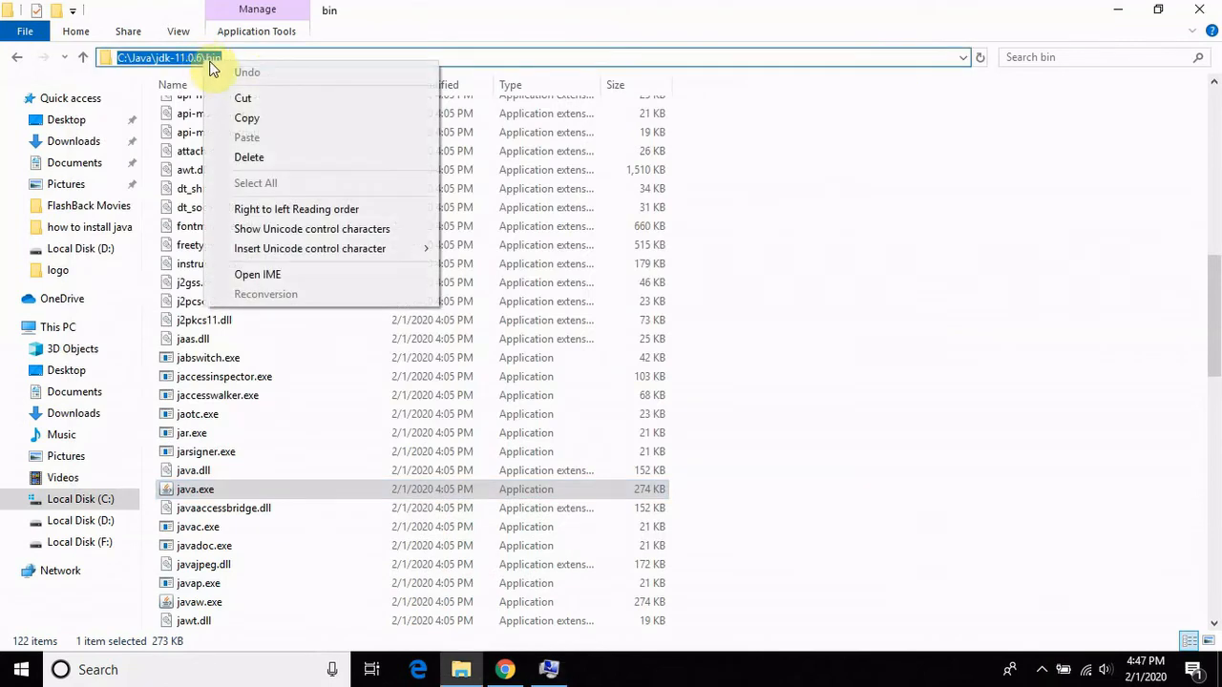
click(258, 116)
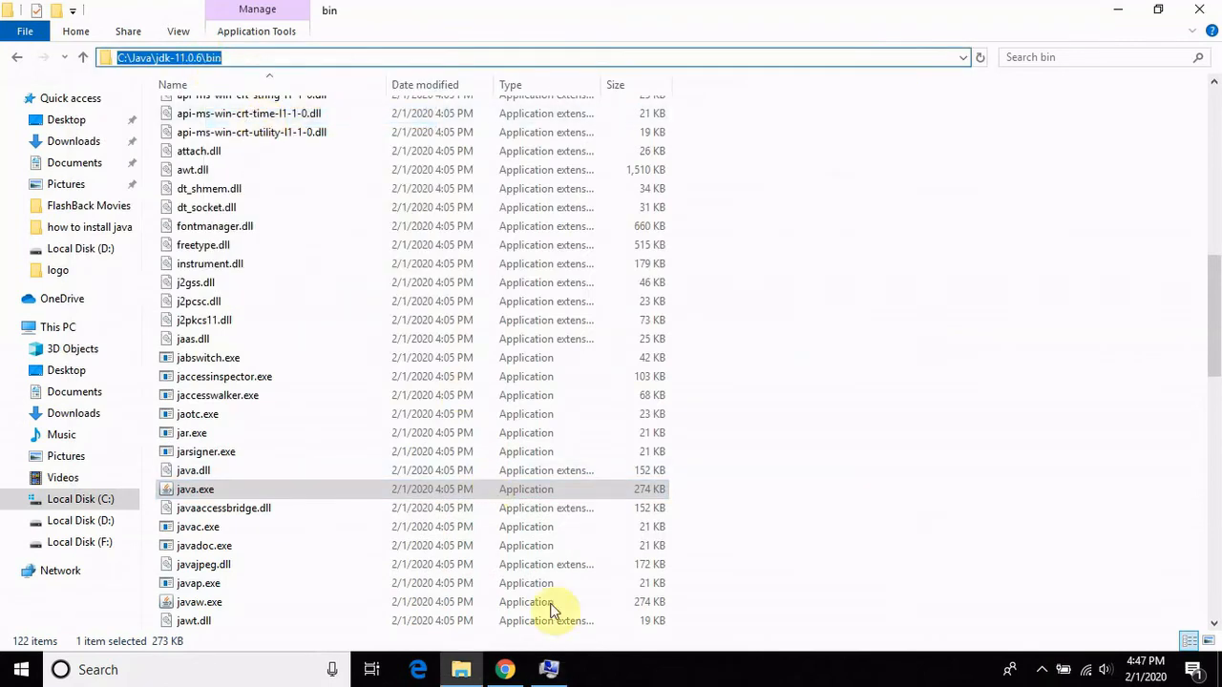
click(557, 672)
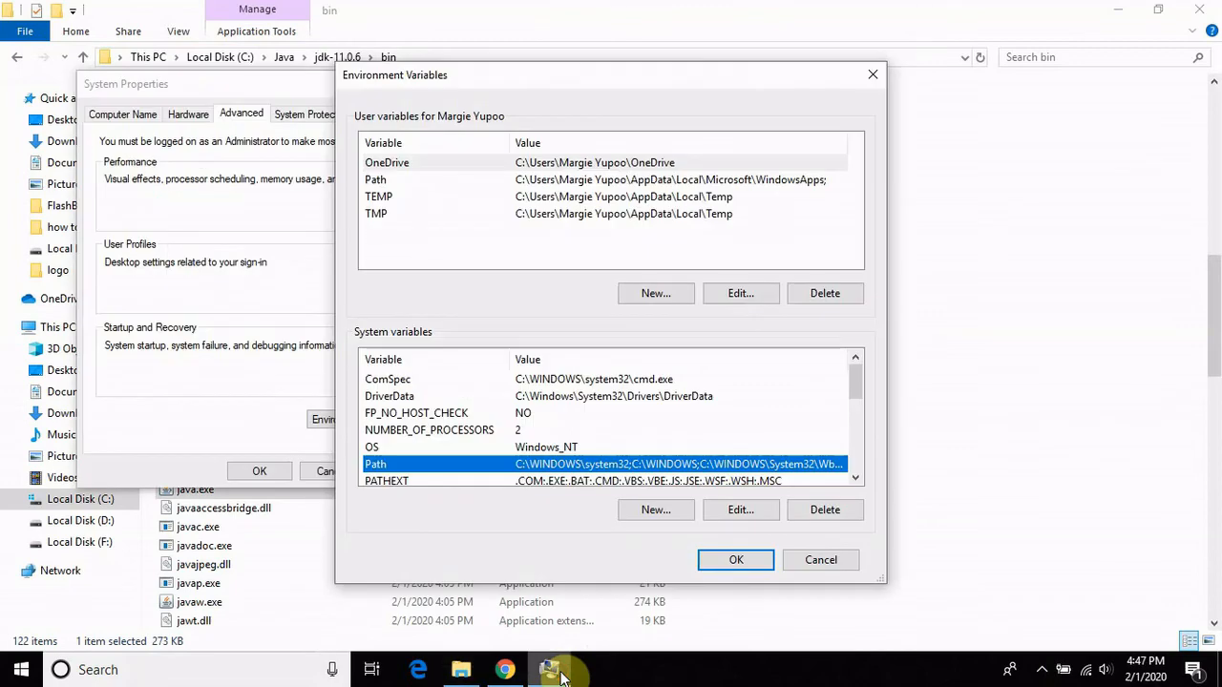
Add C:\Java\jdk-11.0.6\bin as a new entry in the system Path variable and save the changes in all open dialogs
double_click(685, 466)
click(795, 154)
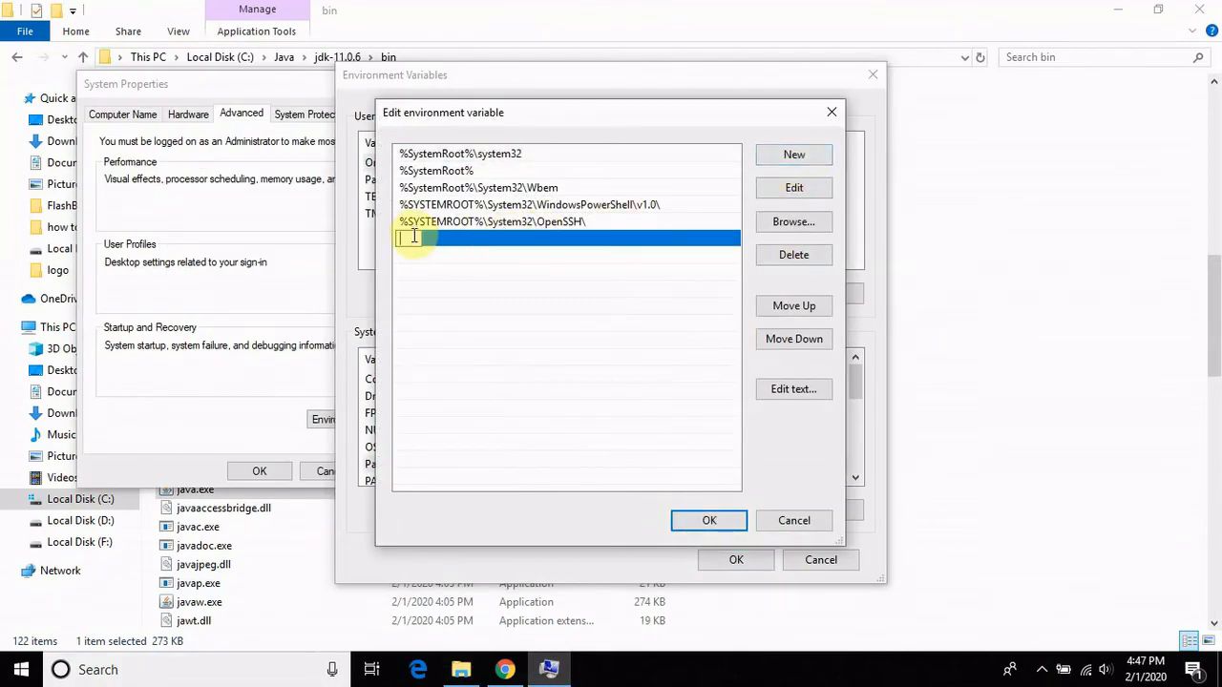
right_click(411, 239)
click(456, 312)
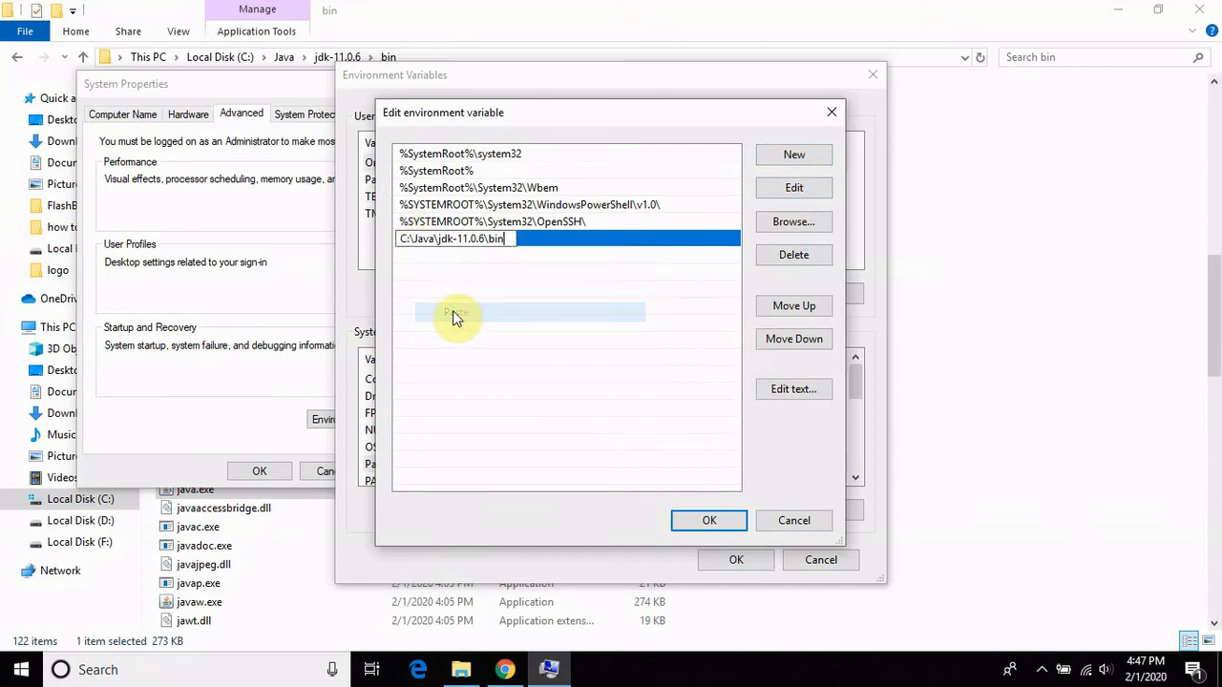
click(704, 524)
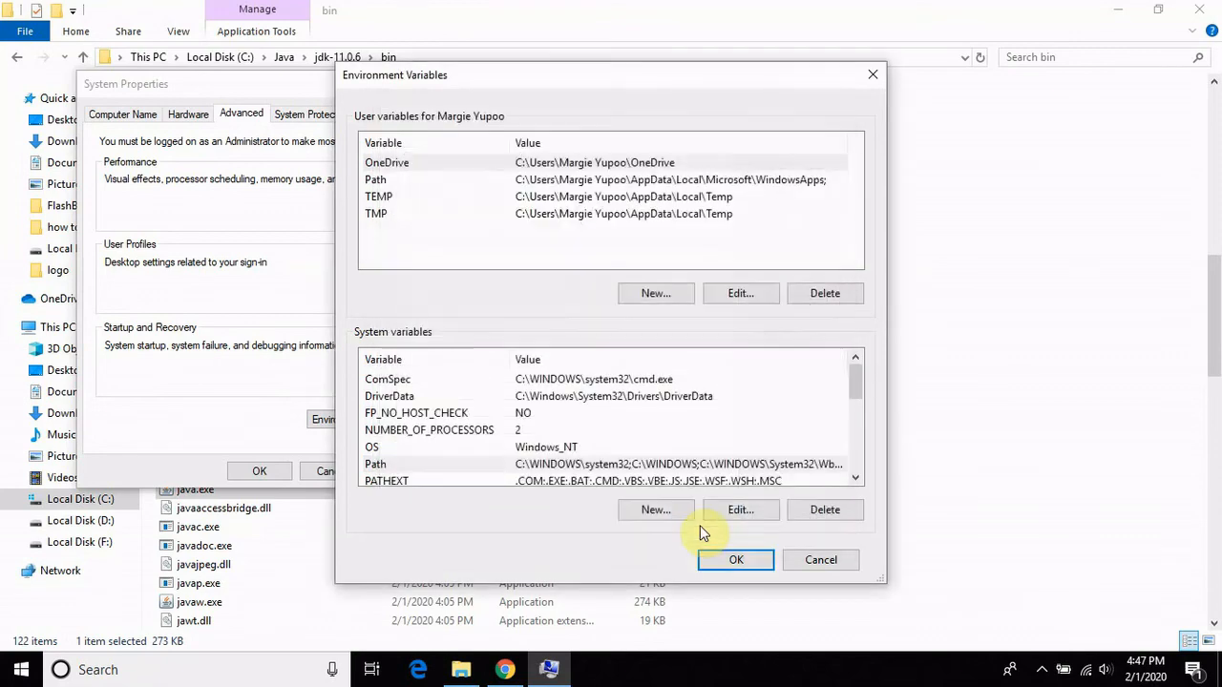
click(732, 561)
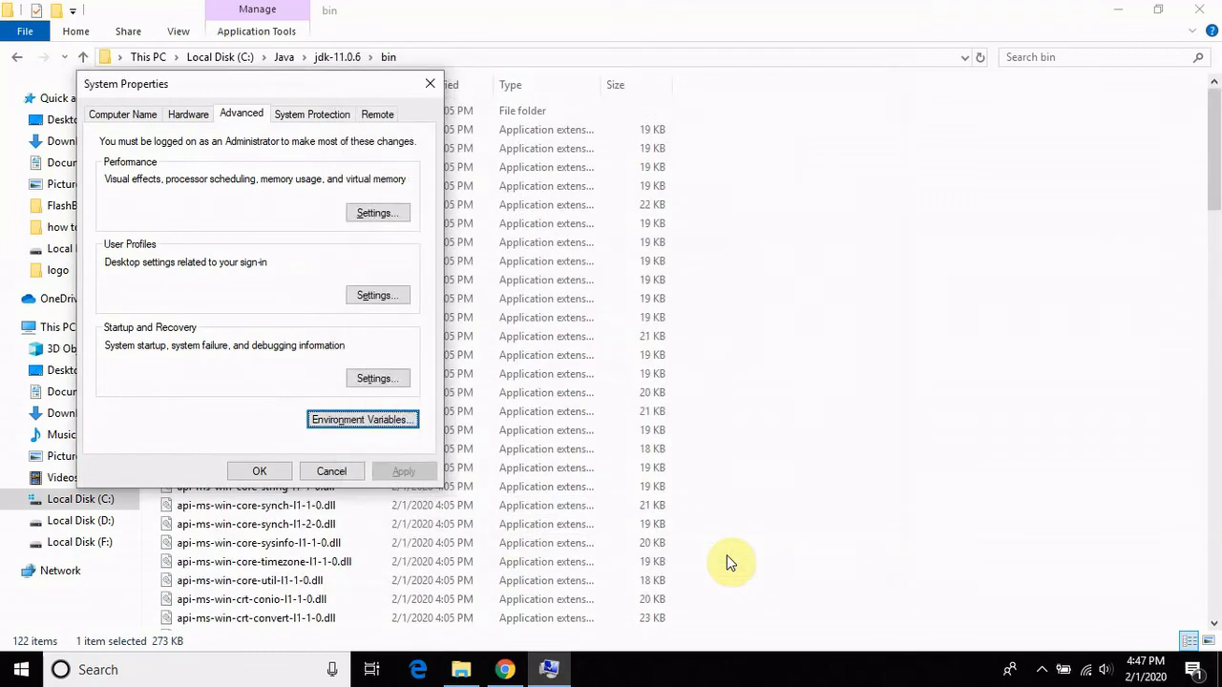
click(256, 472)
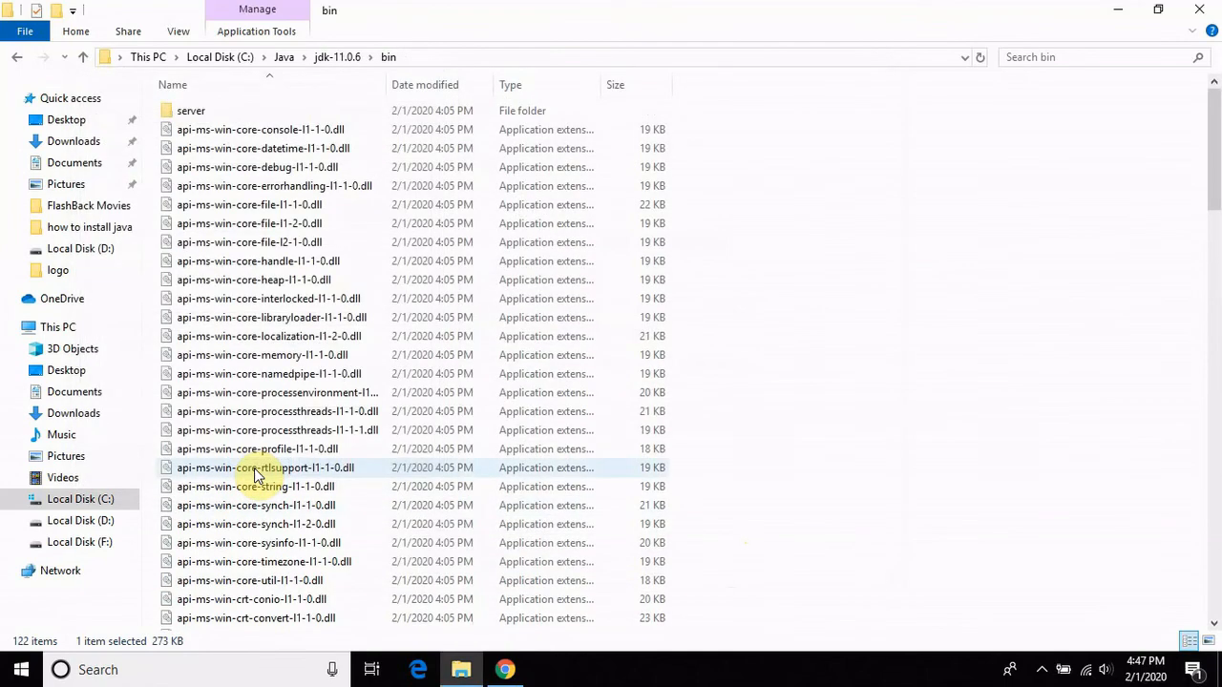
Open a new Command Prompt and check the Java setup by running java -version and javac
click(246, 666)
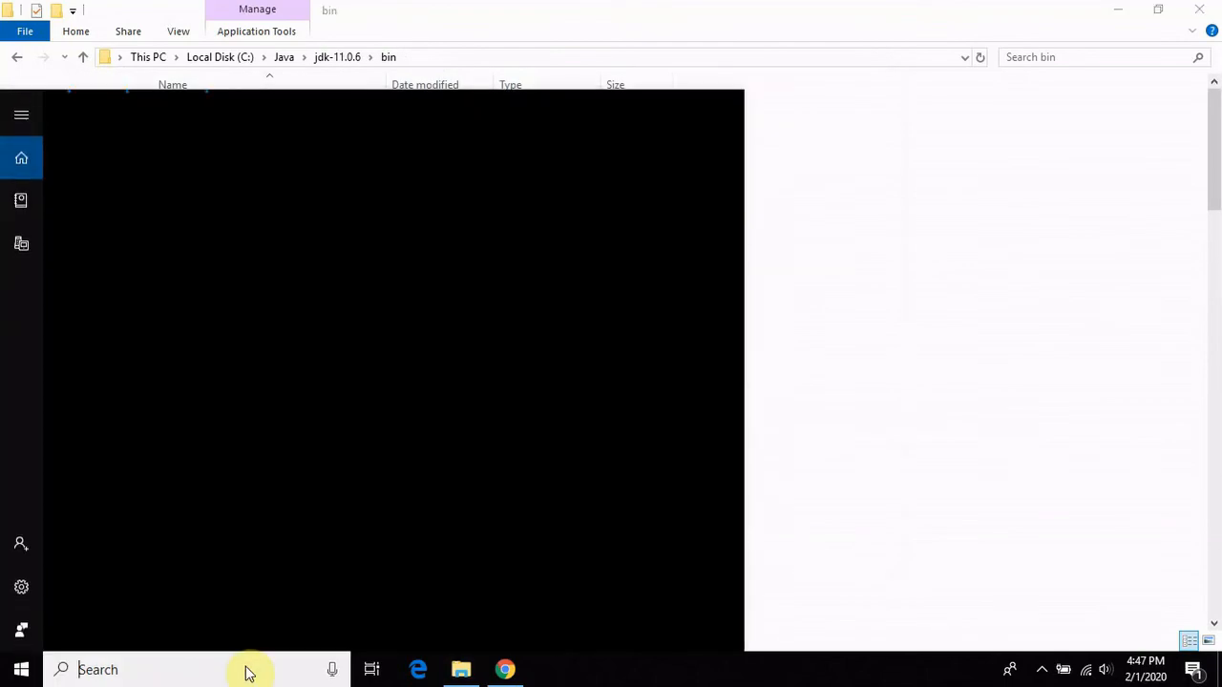
text(cmd)
key(Return)
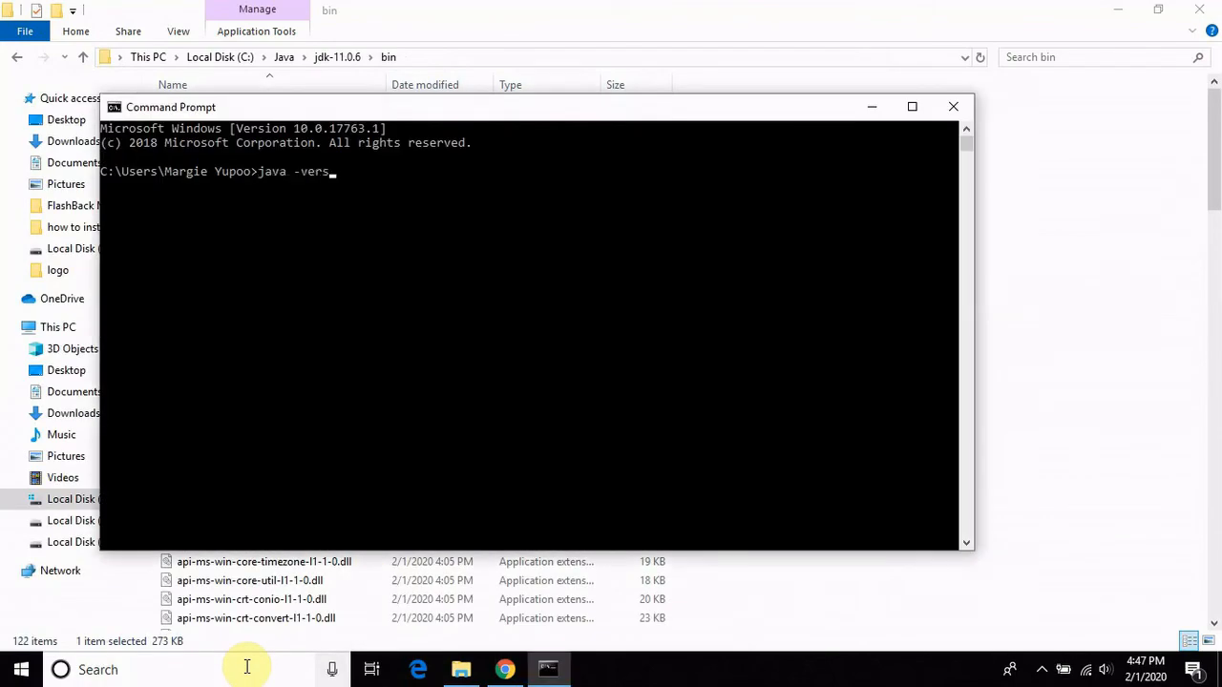
key(Return)
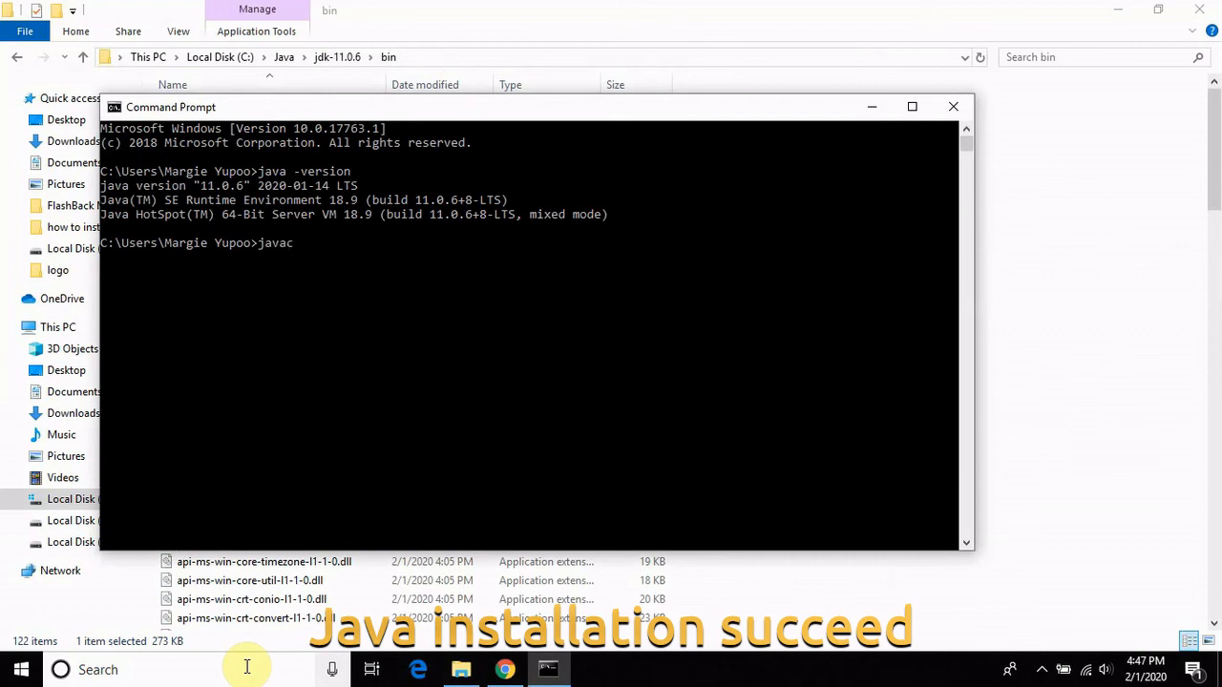
text(javac)
key(Return)
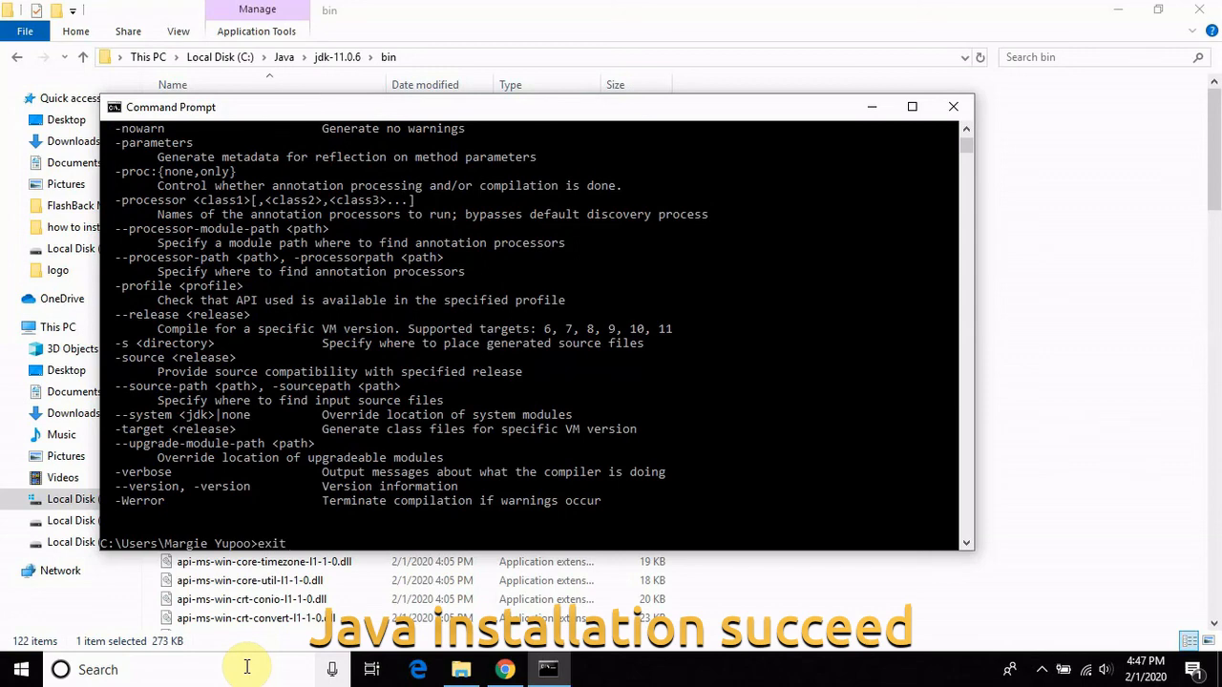
End the Command Prompt session with exit and close the File Explorer window
key(Return)
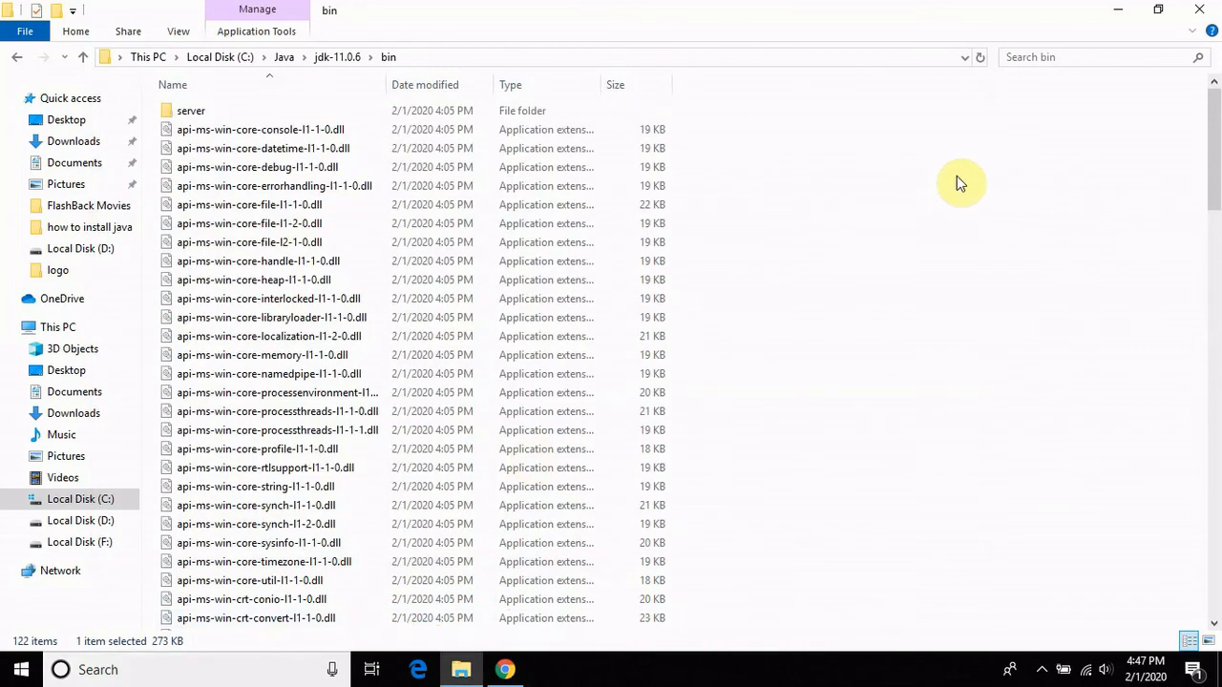
click(1199, 9)
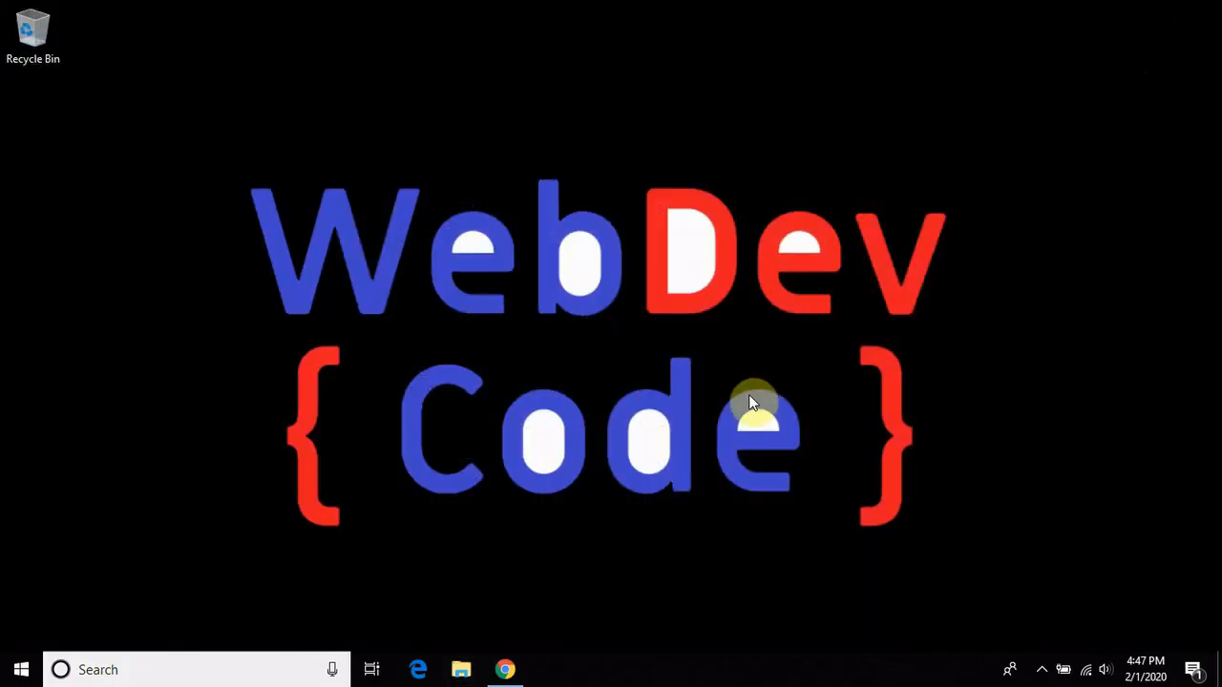